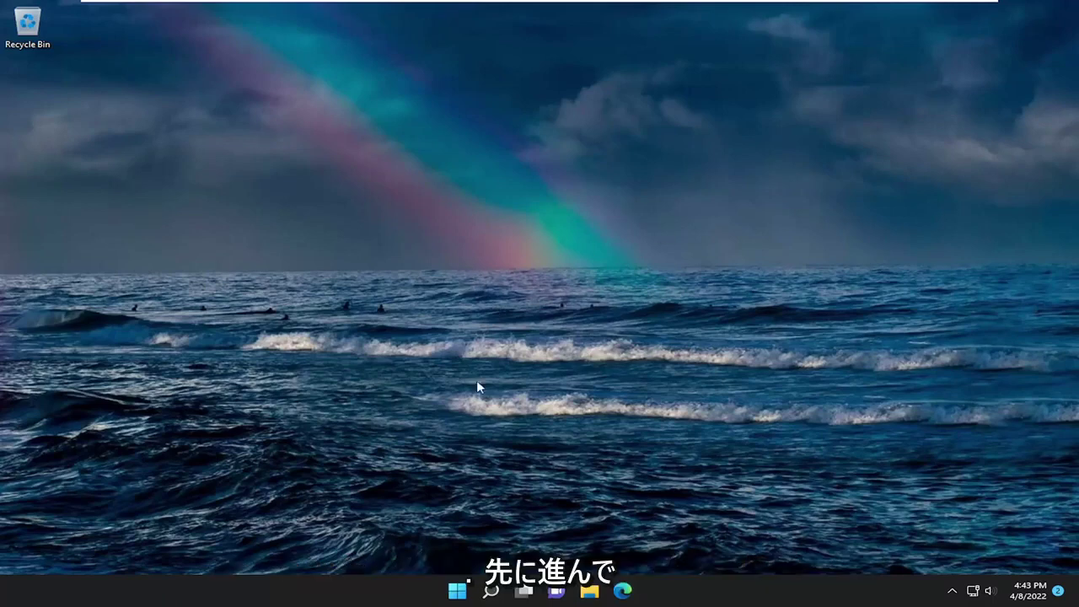
Search Windows for "privacy" and open the Privacy settings page.
{"action": "left_click", "coordinate": [489, 592]}
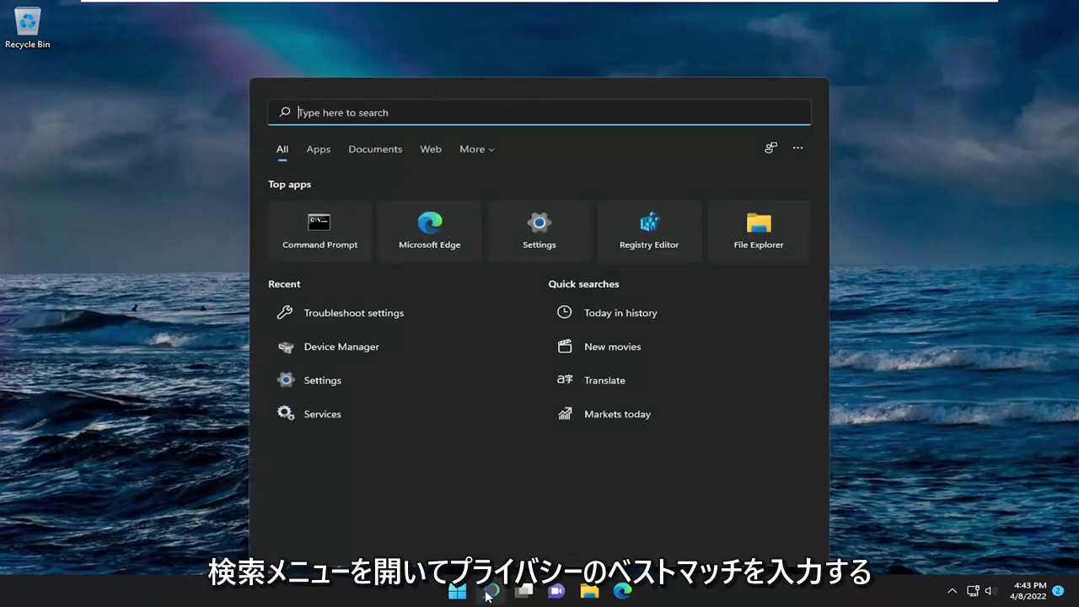
{"action": "type", "text": "privacy"}
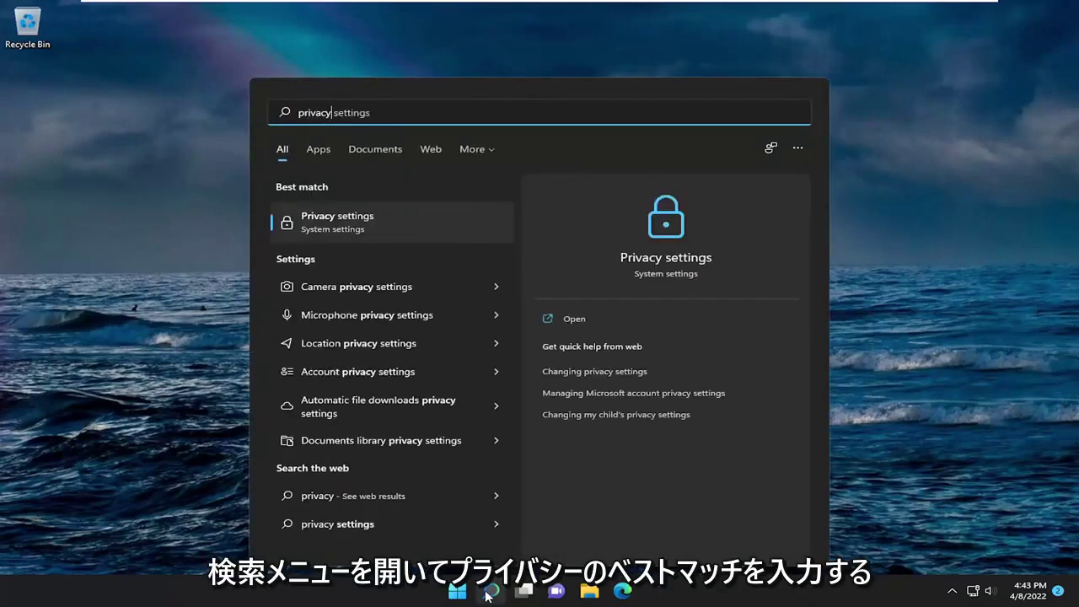
{"action": "left_click", "coordinate": [368, 221]}
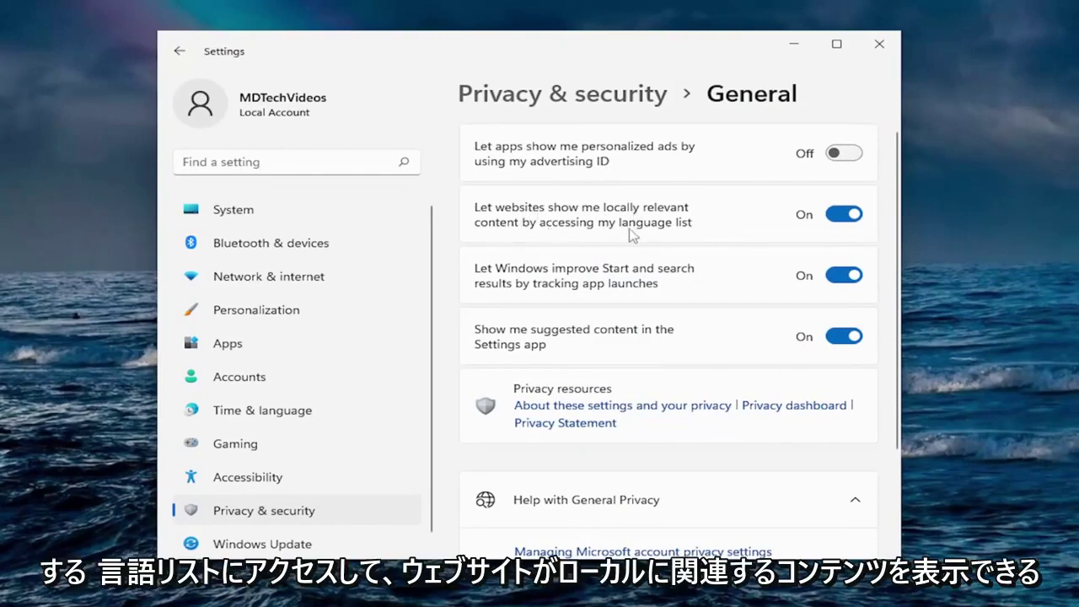
Turn off website access to the language list, app launch tracking, and suggested content in the Settings app.
{"action": "left_click", "coordinate": [841, 216]}
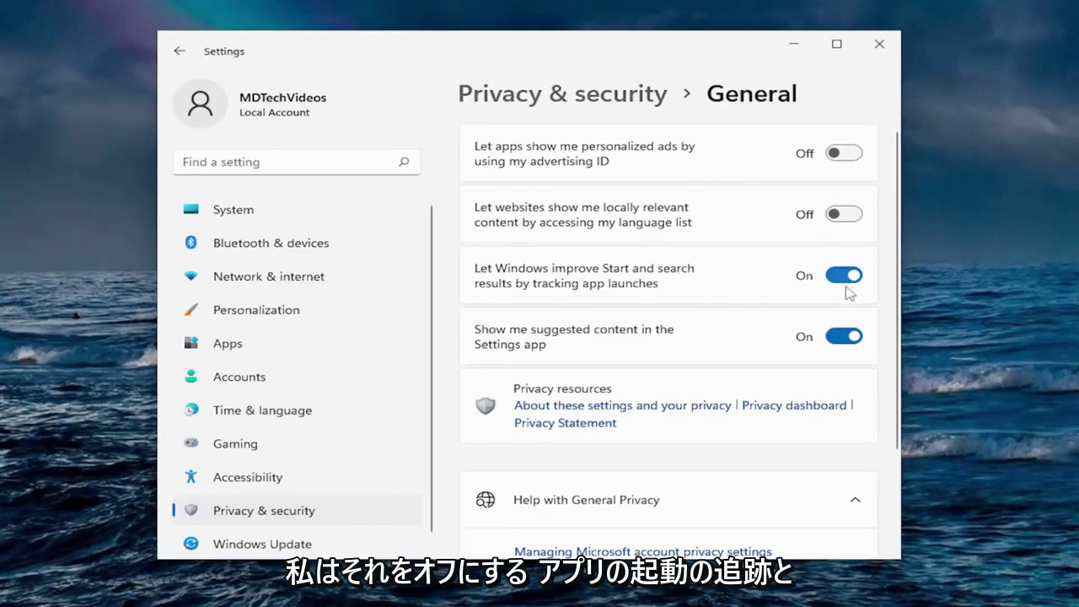
{"action": "left_click", "coordinate": [851, 278]}
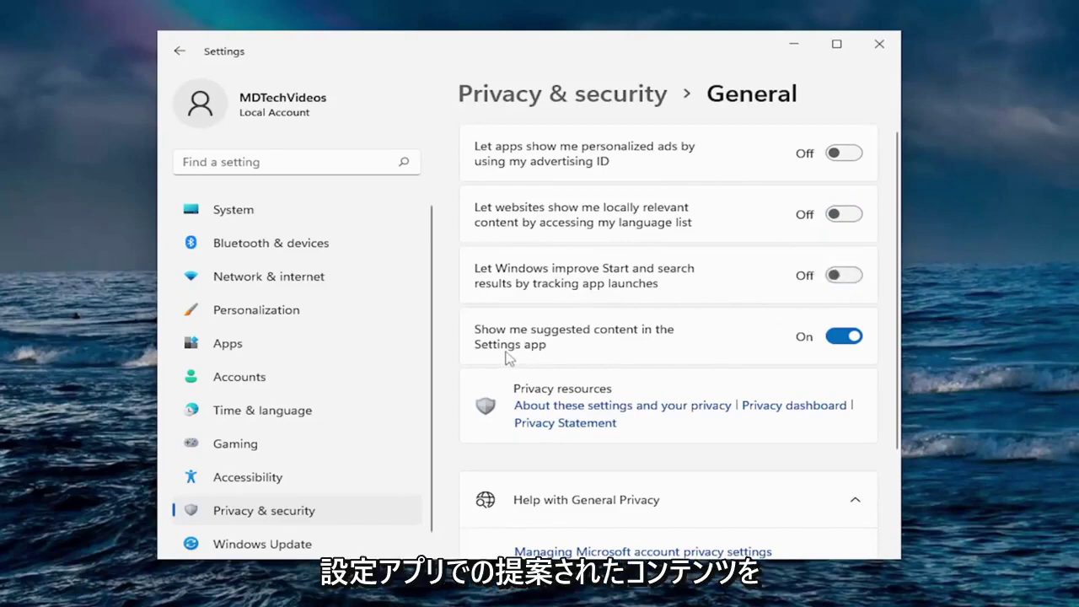
{"action": "left_click", "coordinate": [838, 339]}
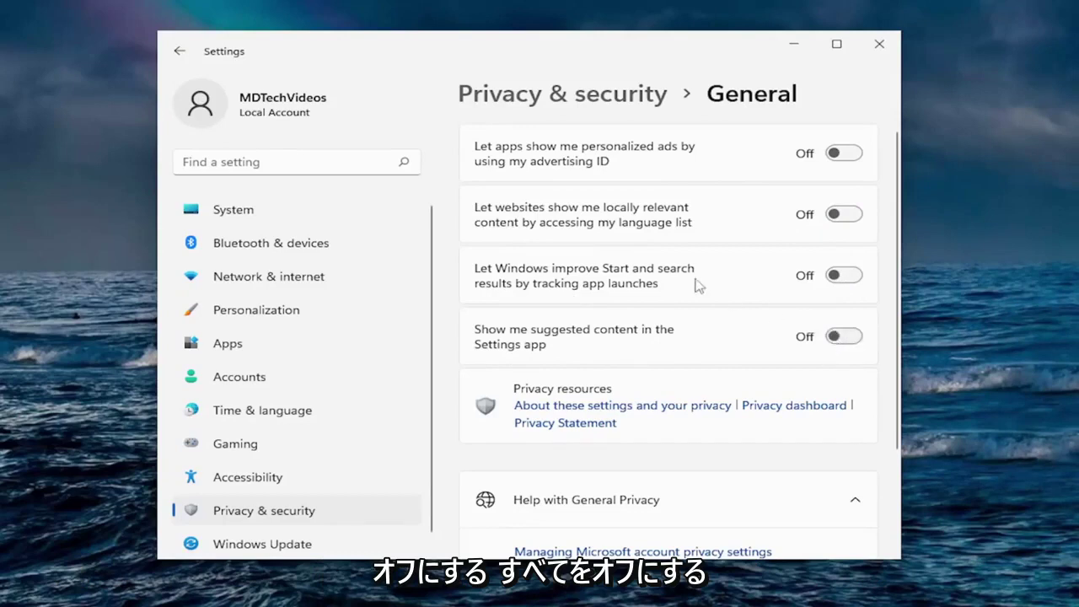
{"action": "scroll", "coordinate": [696, 285], "scroll_direction": "down", "scroll_amount": 3}
{"action": "scroll", "coordinate": [691, 285], "scroll_direction": "up", "scroll_amount": 3}
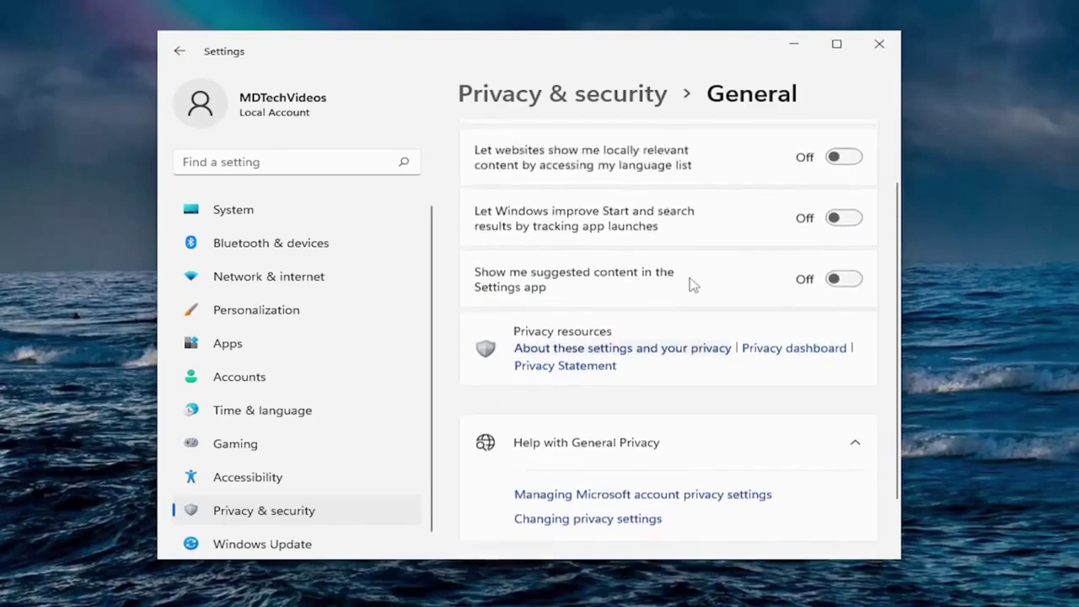
Go to the Privacy & security overview and review the Find my device settings.
{"action": "left_click", "coordinate": [242, 519]}
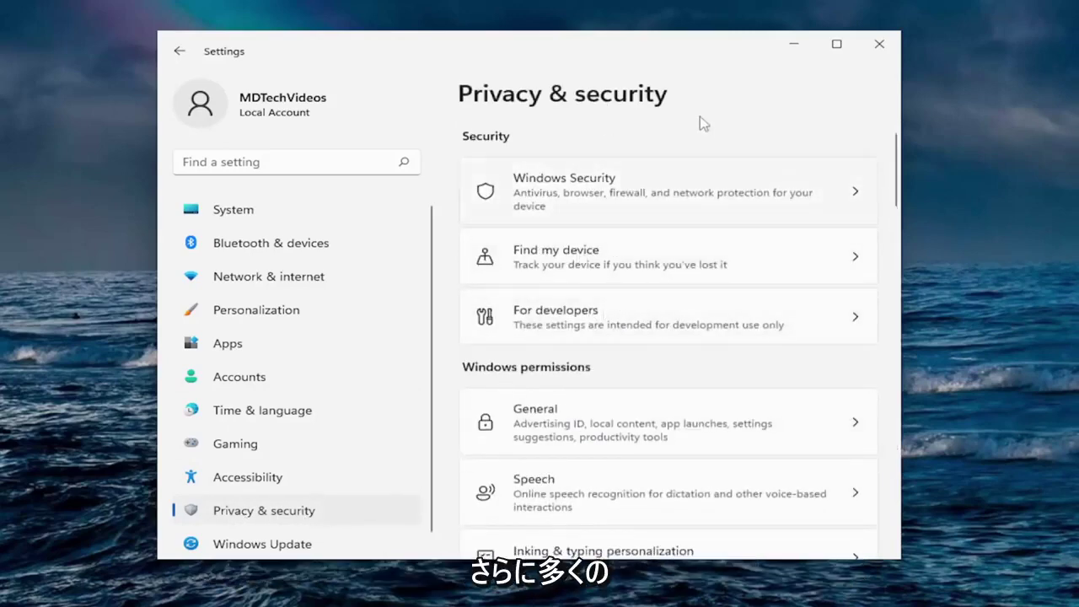
{"action": "scroll", "coordinate": [660, 390], "scroll_direction": "down", "scroll_amount": 1}
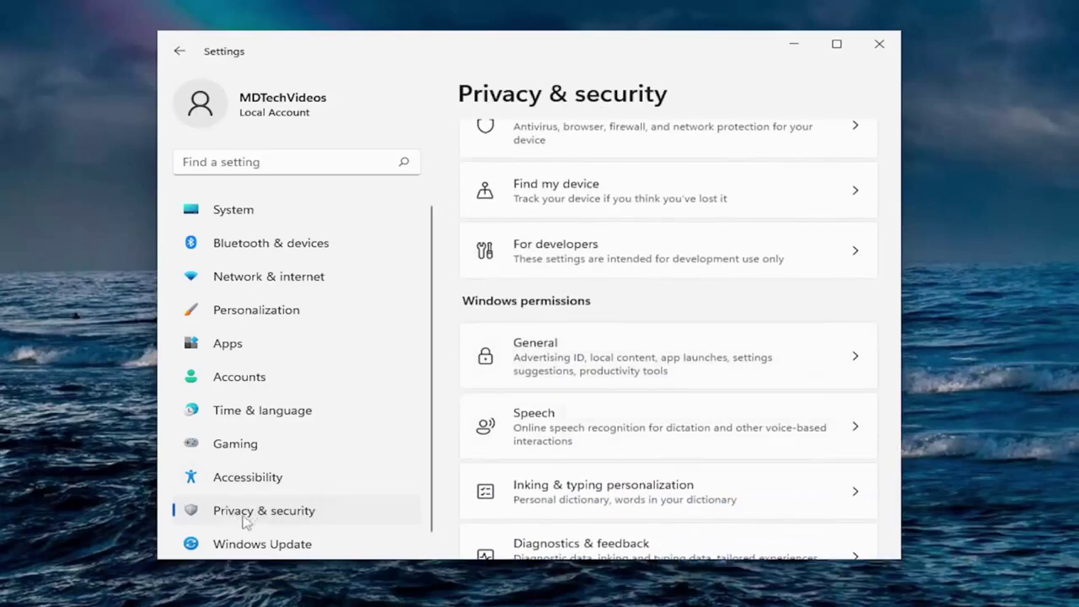
{"action": "scroll", "coordinate": [672, 369], "scroll_direction": "up", "scroll_amount": 1}
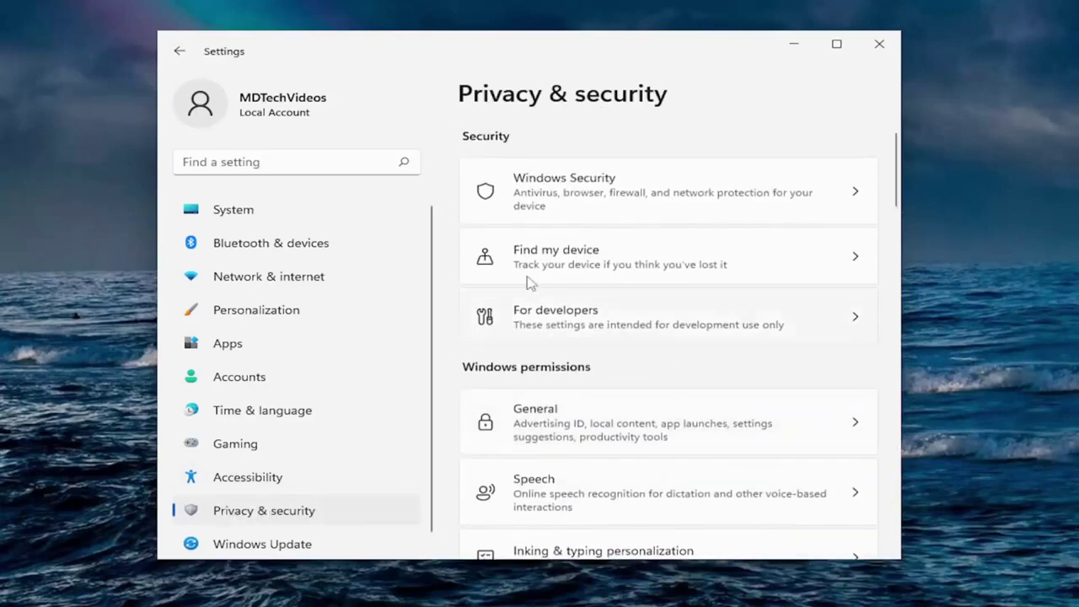
{"action": "left_click", "coordinate": [594, 261]}
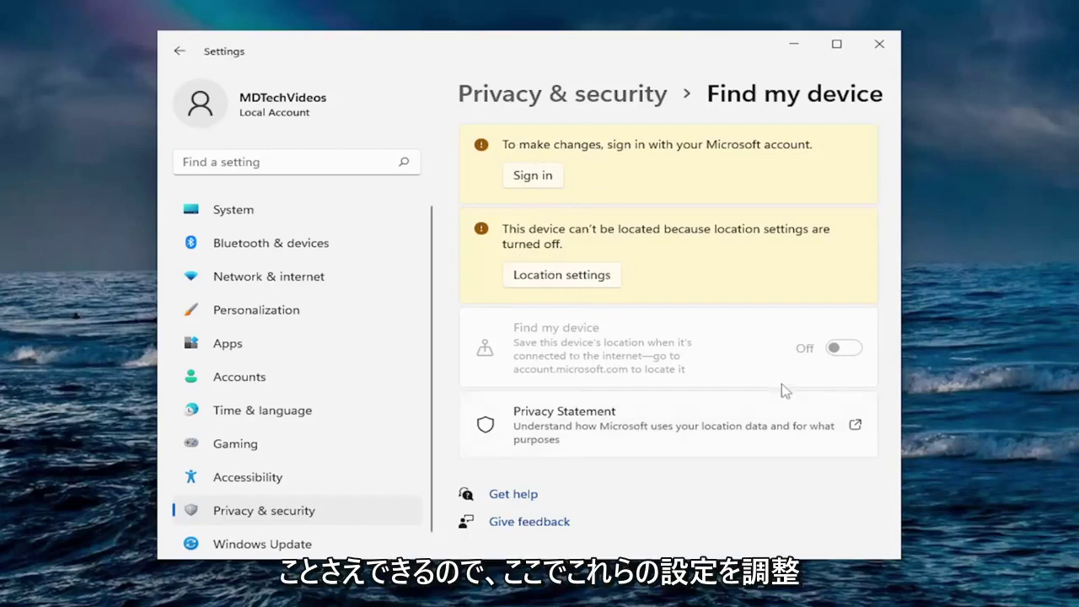
{"action": "left_click", "coordinate": [179, 50]}
Check the General and Speech pages under Windows permissions, including the online speech recognition setting.
{"action": "scroll", "coordinate": [595, 342], "scroll_direction": "down", "scroll_amount": 3}
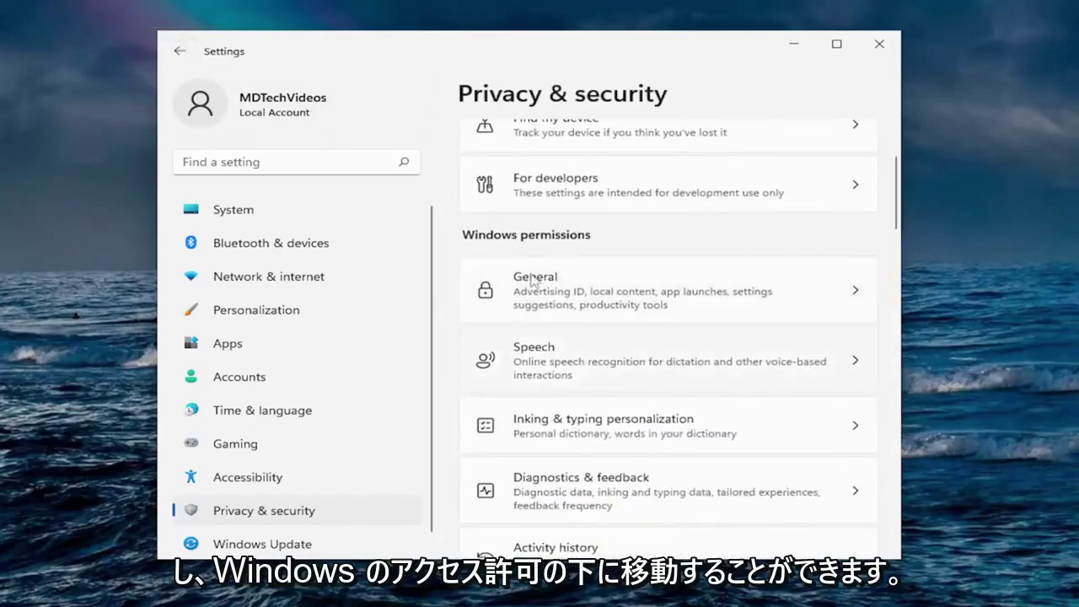
{"action": "left_click", "coordinate": [595, 291]}
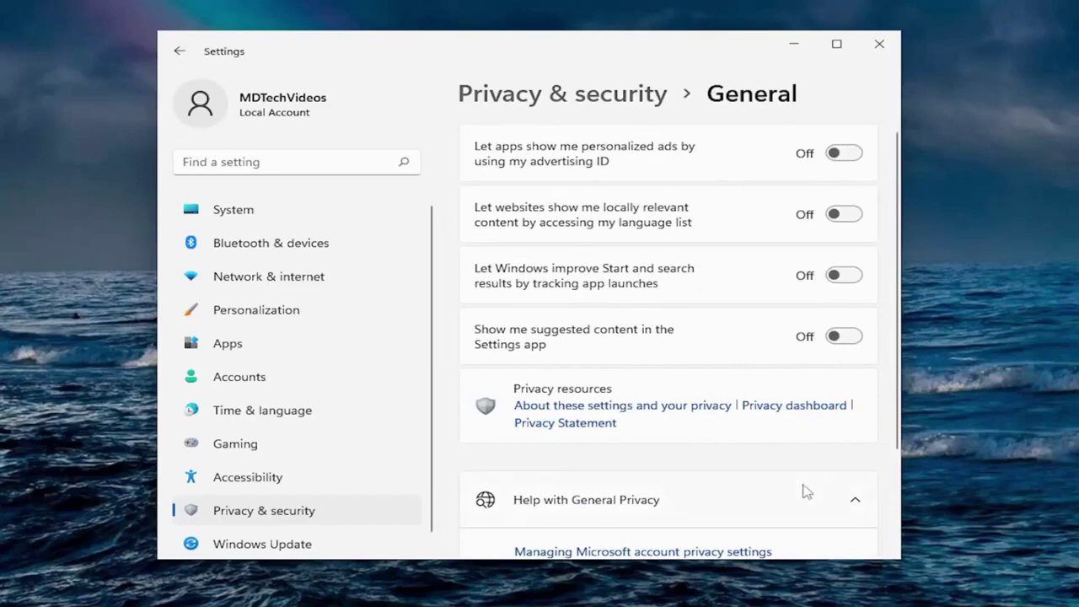
{"action": "left_click", "coordinate": [179, 52]}
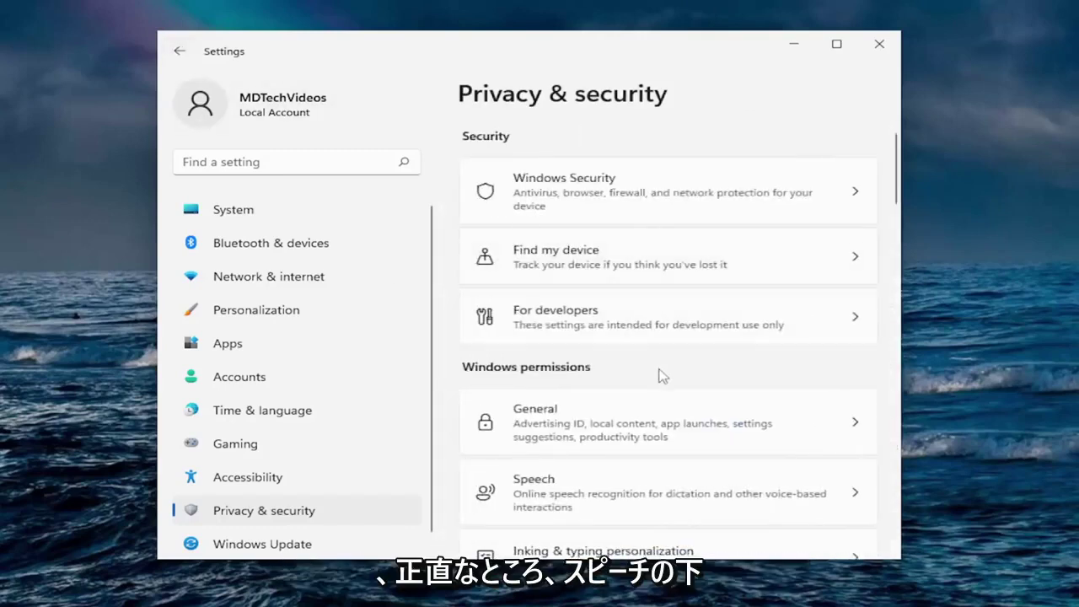
{"action": "scroll", "coordinate": [663, 372], "scroll_direction": "down", "scroll_amount": 3}
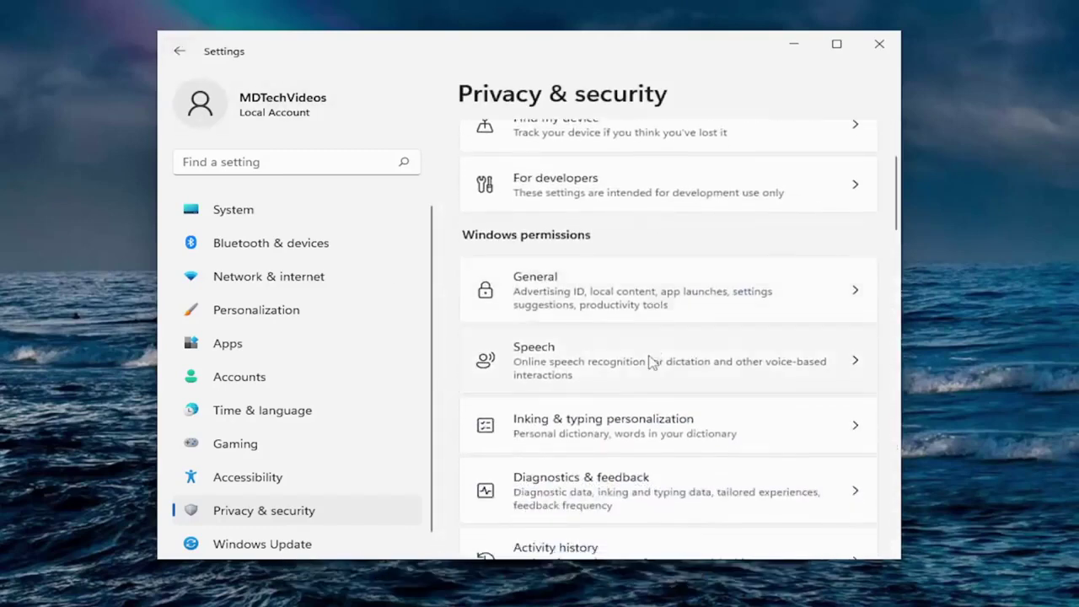
{"action": "left_click", "coordinate": [585, 367]}
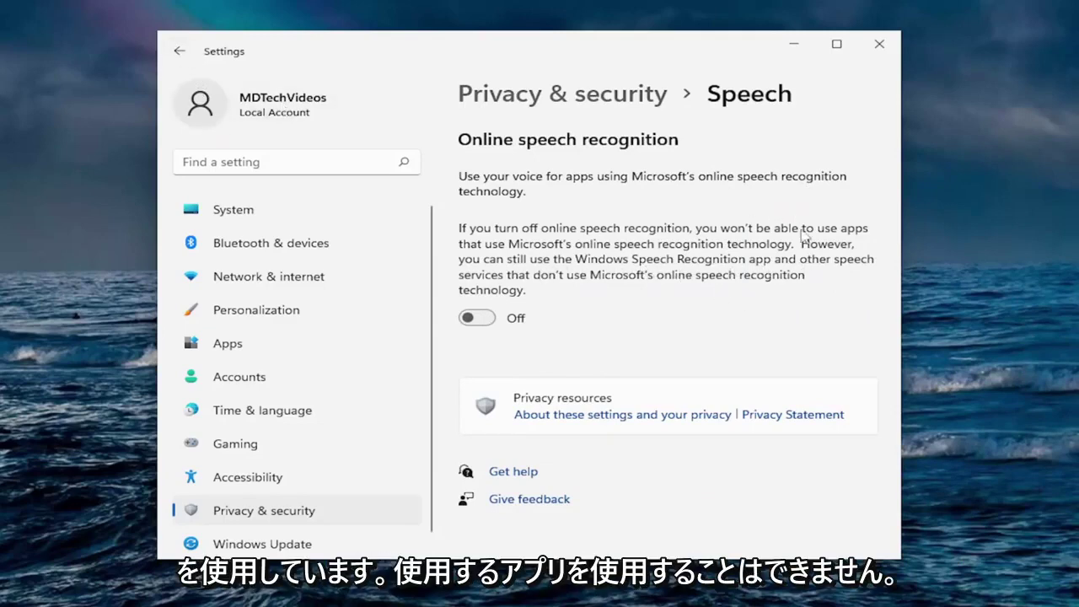
{"action": "left_click", "coordinate": [180, 51]}
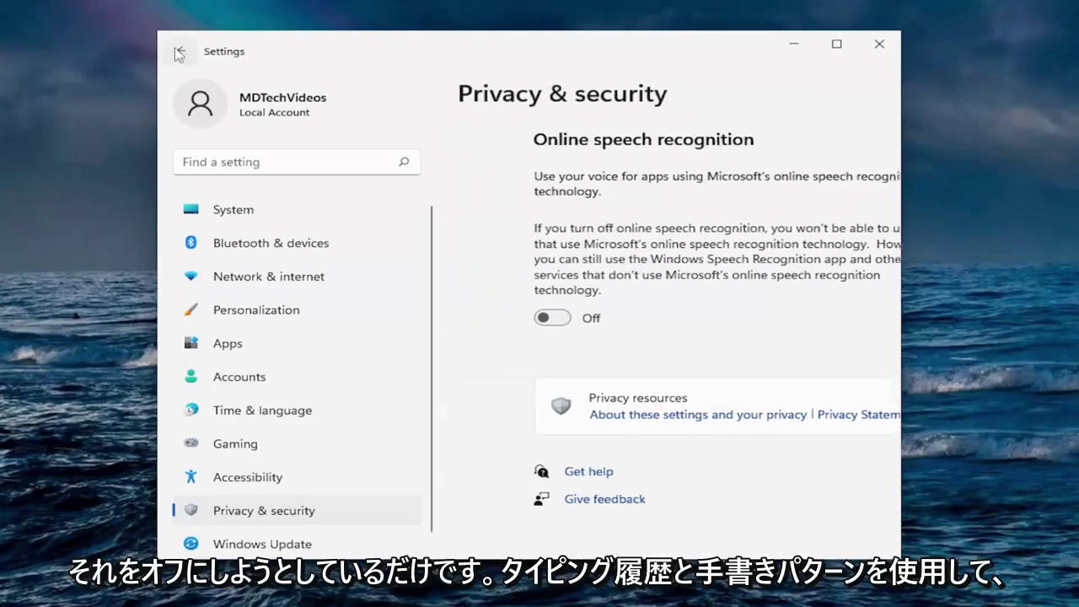
Review the Inking & typing personalization page and its personal dictionary options.
{"action": "scroll", "coordinate": [638, 303], "scroll_direction": "down", "scroll_amount": 3}
{"action": "scroll", "coordinate": [708, 421], "scroll_direction": "down", "scroll_amount": 1}
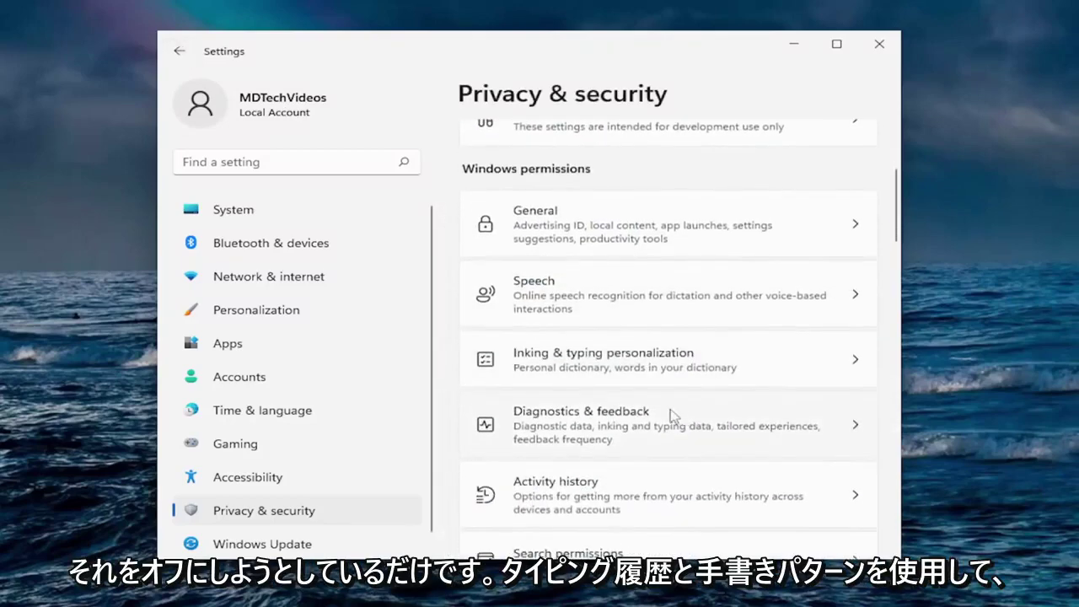
{"action": "left_click", "coordinate": [693, 369]}
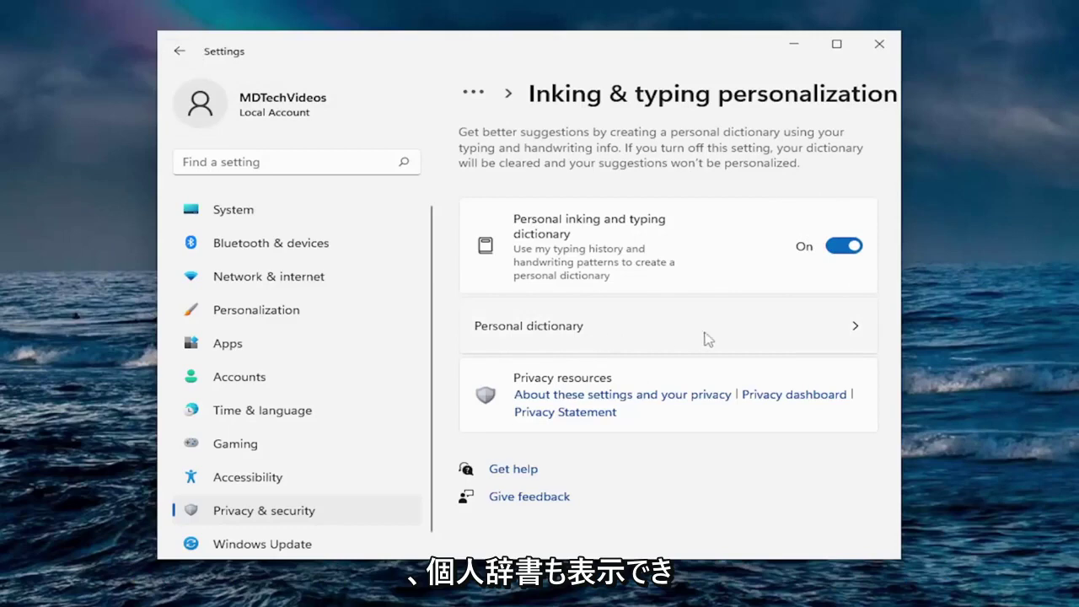
{"action": "left_click", "coordinate": [542, 330]}
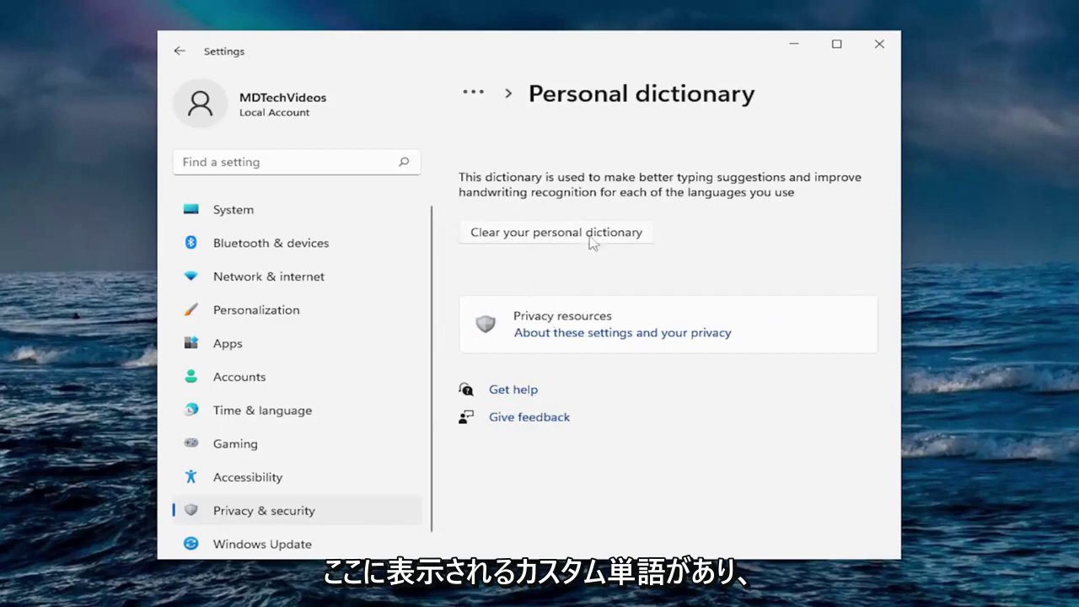
{"action": "left_click", "coordinate": [180, 52]}
{"action": "left_click", "coordinate": [180, 53]}
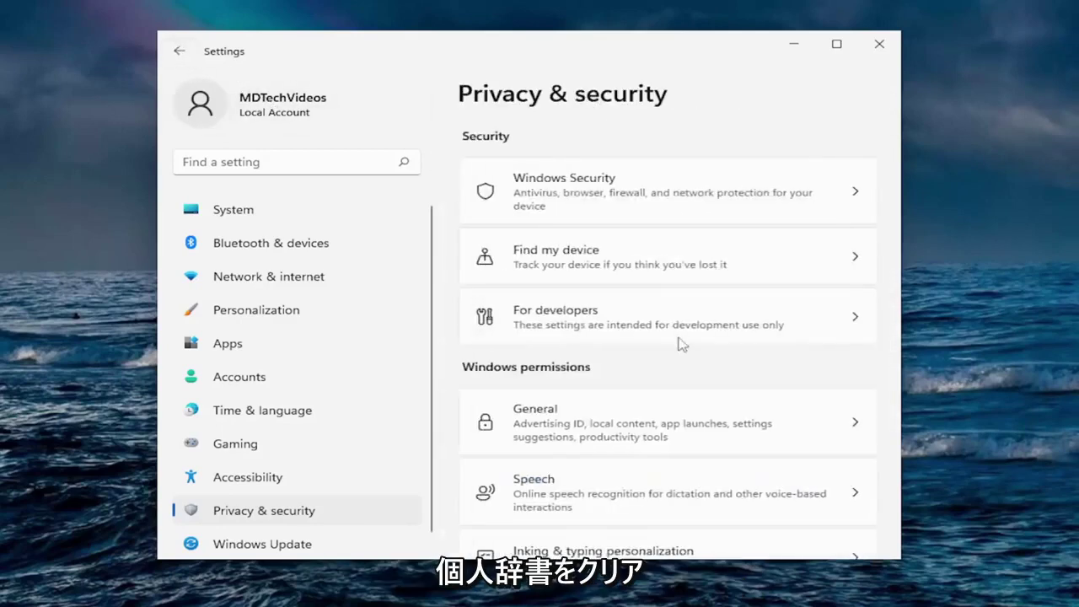
Open Diagnostics & feedback and examine the settings for optional diagnostic data, inking and typing, tailored experiences, and viewing or deleting diagnostic data.
{"action": "scroll", "coordinate": [684, 385], "scroll_direction": "down", "scroll_amount": 3}
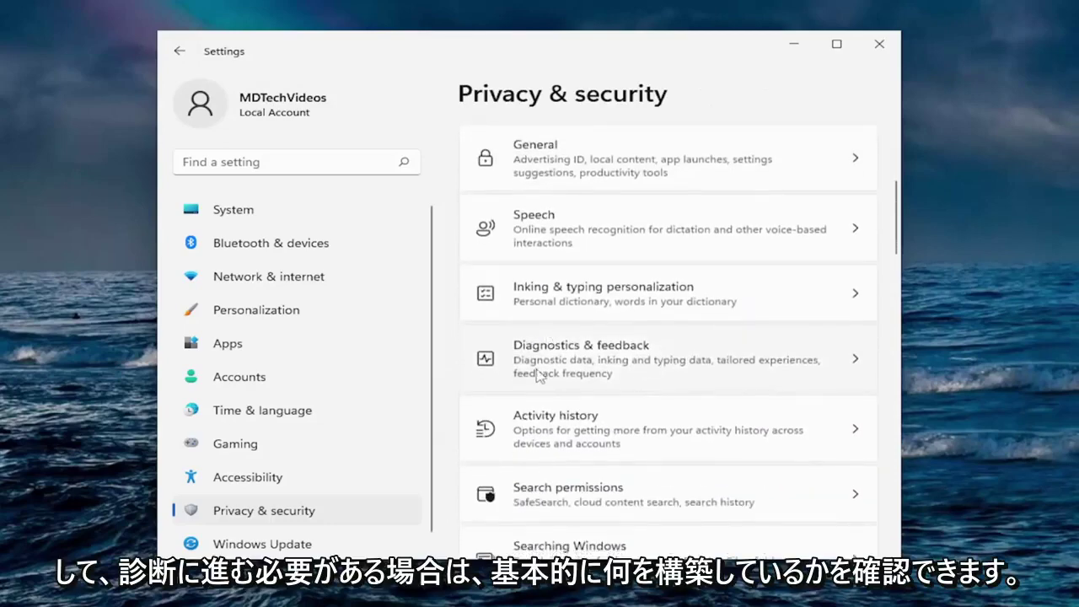
{"action": "left_click", "coordinate": [549, 367]}
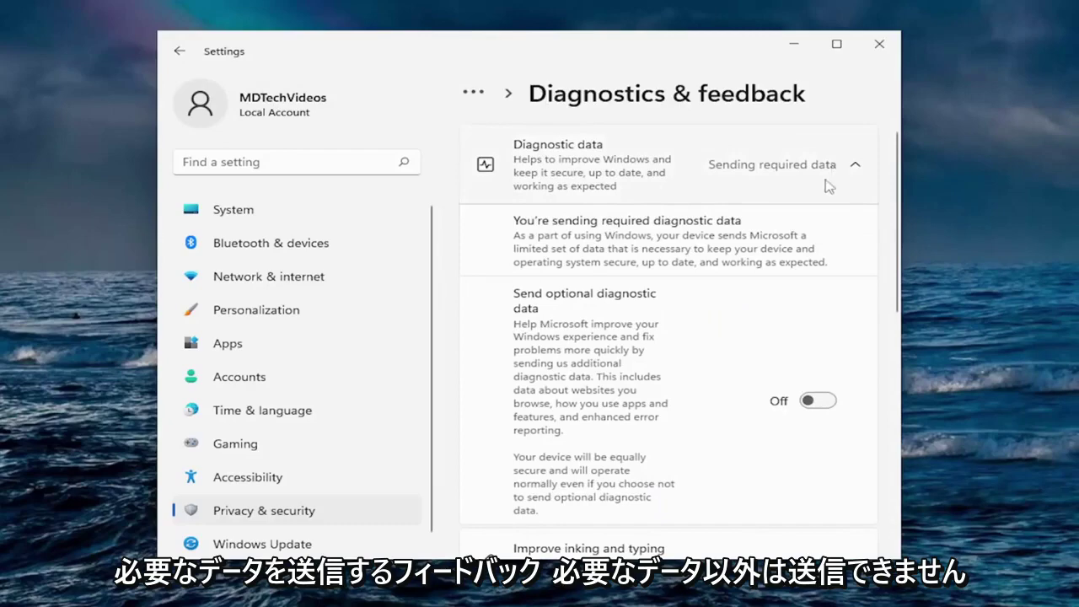
{"action": "left_click", "coordinate": [799, 165]}
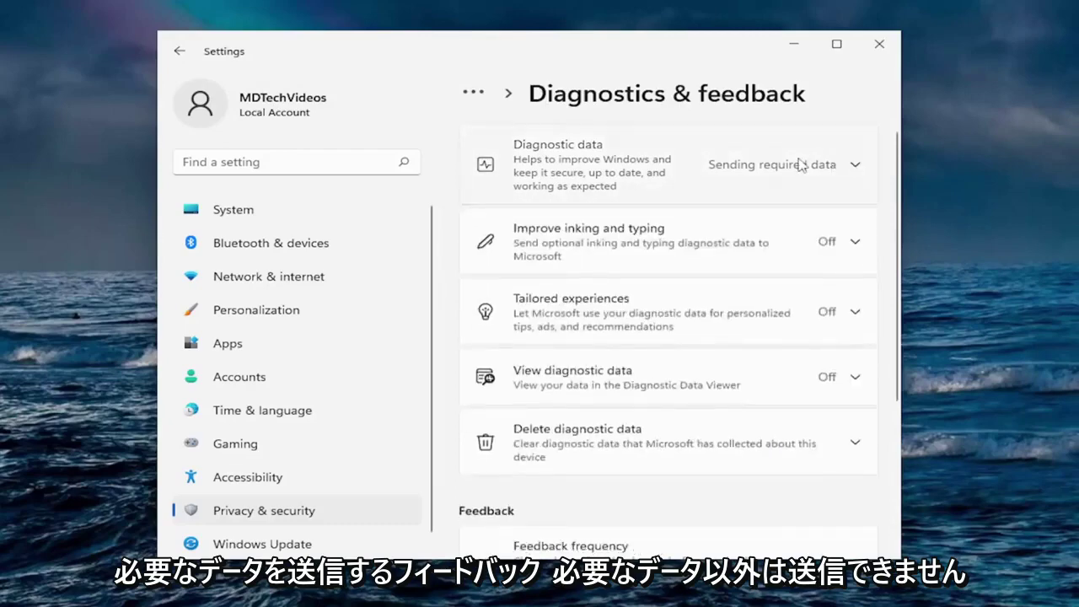
{"action": "left_click", "coordinate": [800, 165]}
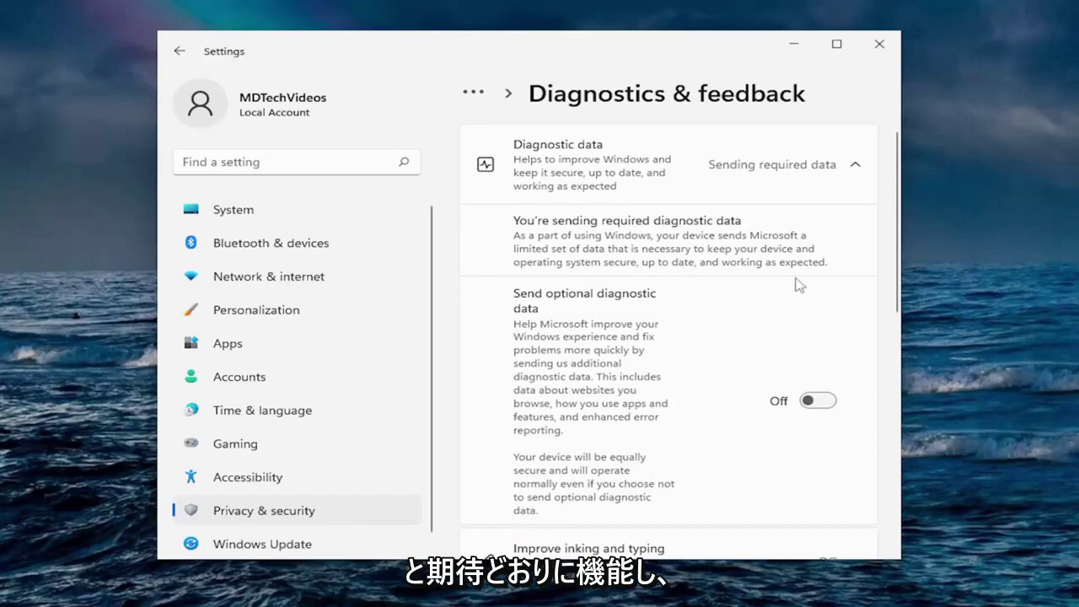
{"action": "scroll", "coordinate": [733, 303], "scroll_direction": "down", "scroll_amount": 1}
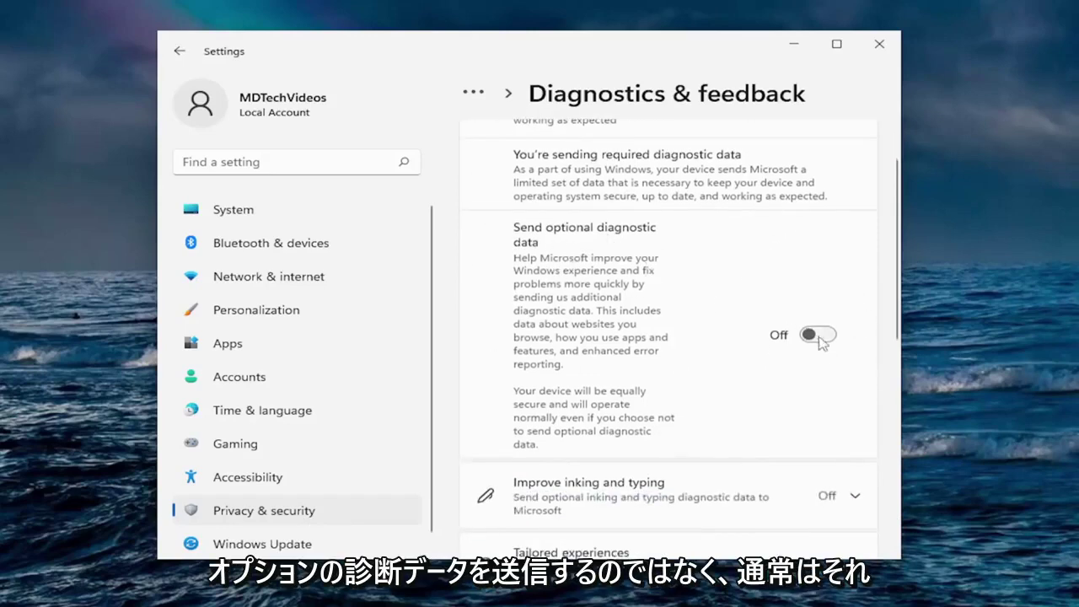
{"action": "scroll", "coordinate": [755, 319], "scroll_direction": "down", "scroll_amount": 3}
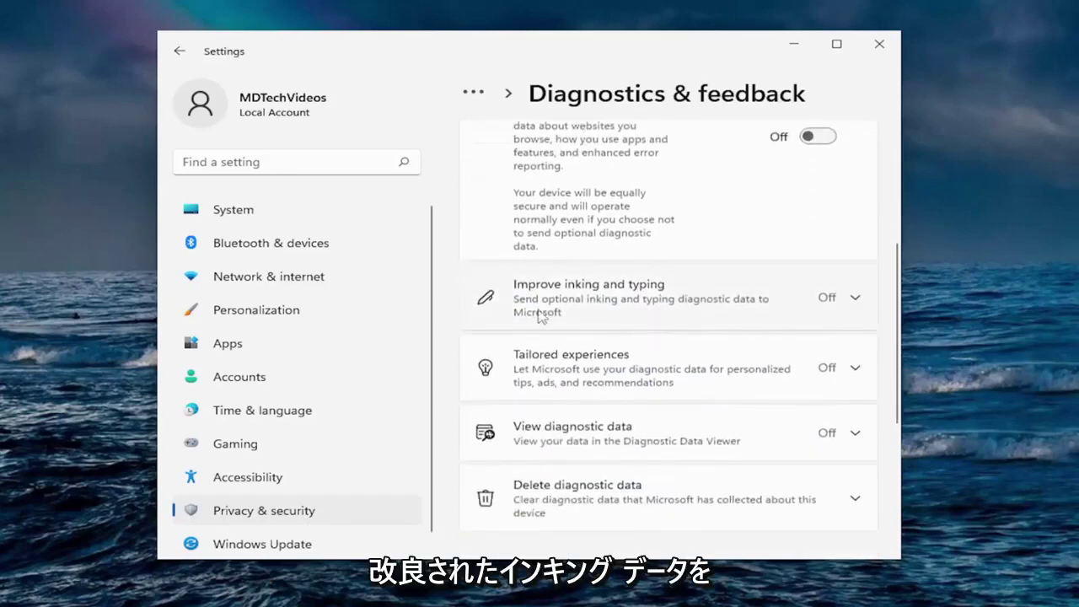
{"action": "left_click", "coordinate": [657, 302]}
{"action": "left_click", "coordinate": [761, 307]}
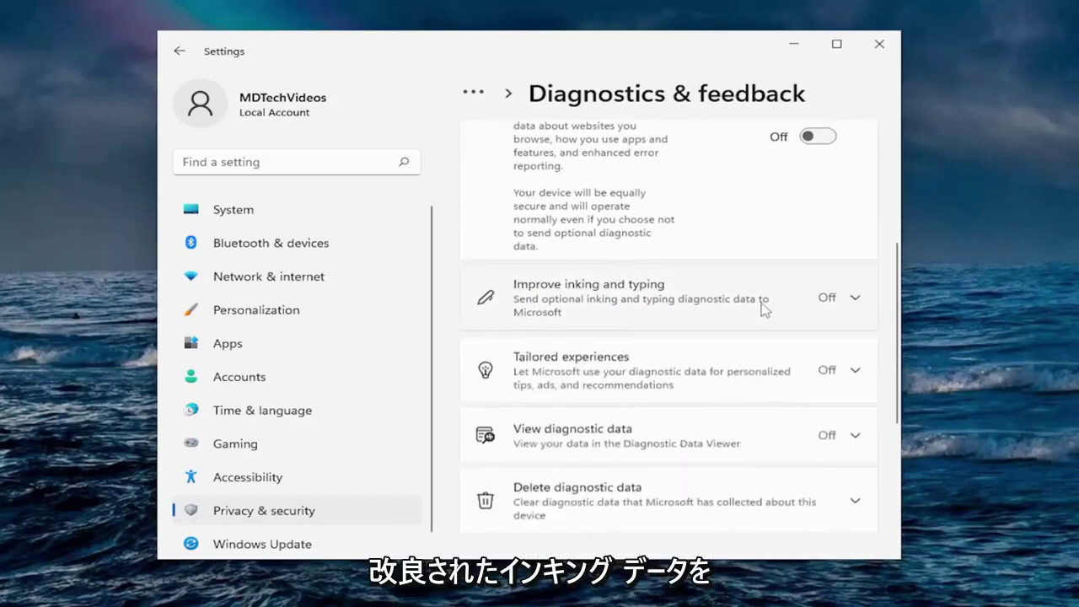
{"action": "scroll", "coordinate": [756, 312], "scroll_direction": "down", "scroll_amount": 1}
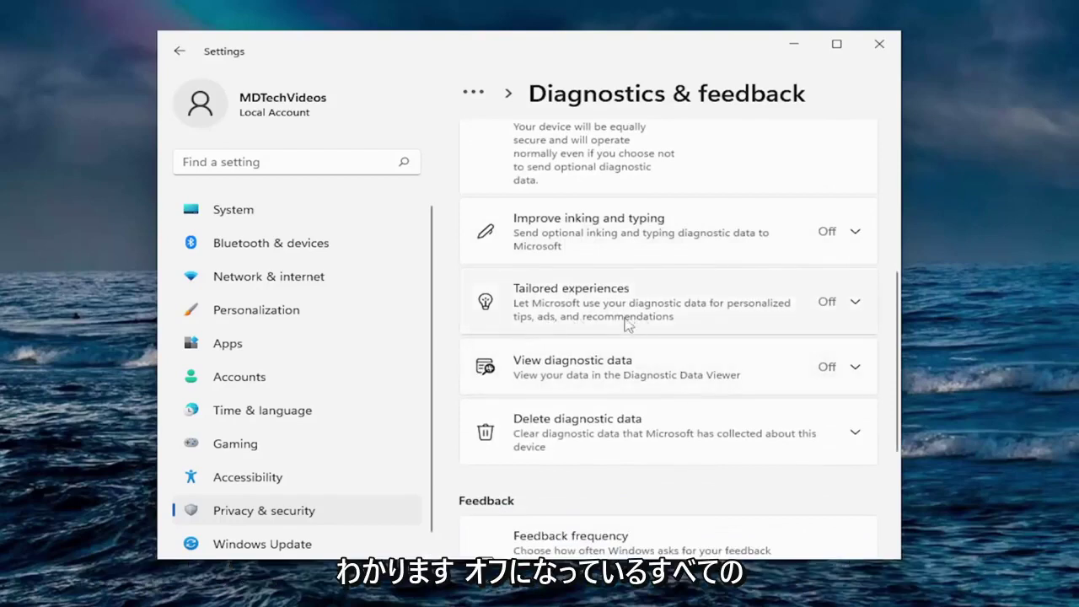
{"action": "scroll", "coordinate": [758, 348], "scroll_direction": "down", "scroll_amount": 1}
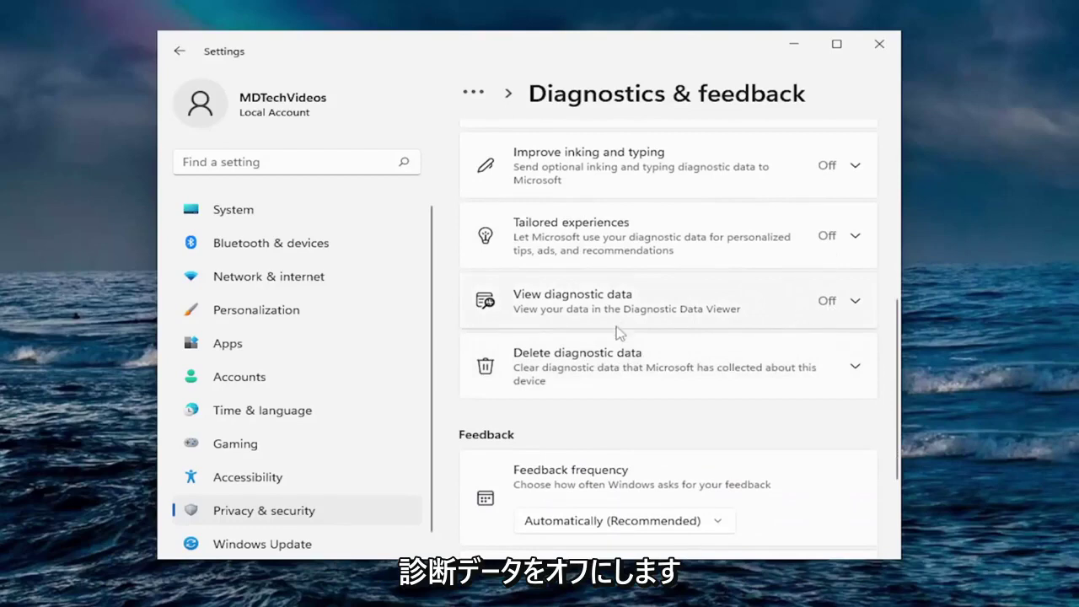
{"action": "scroll", "coordinate": [624, 359], "scroll_direction": "down", "scroll_amount": 1}
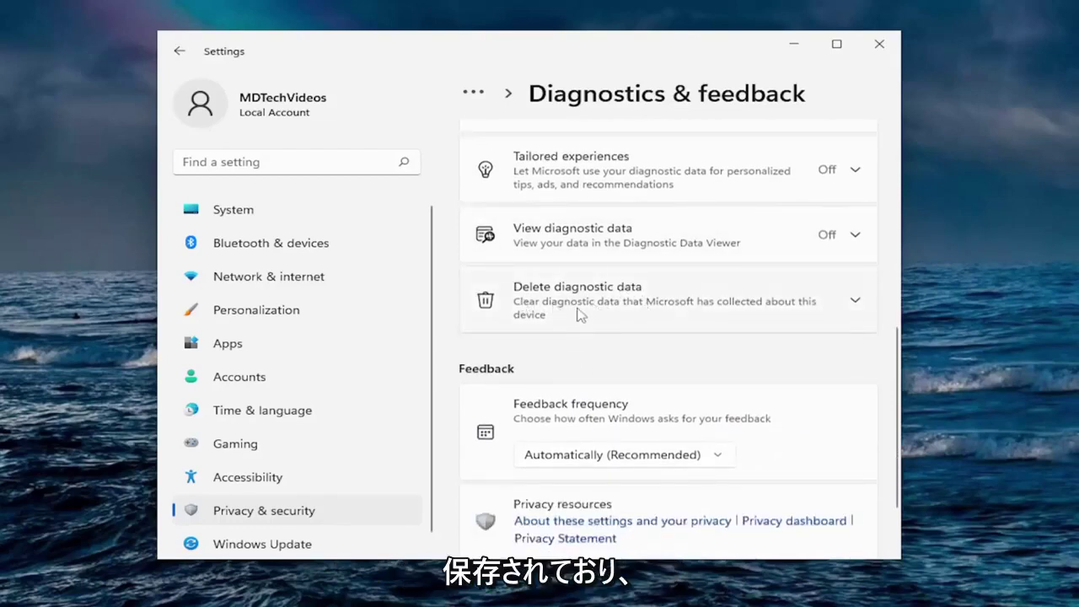
Set the feedback frequency to Never.
{"action": "scroll", "coordinate": [579, 314], "scroll_direction": "down", "scroll_amount": 1}
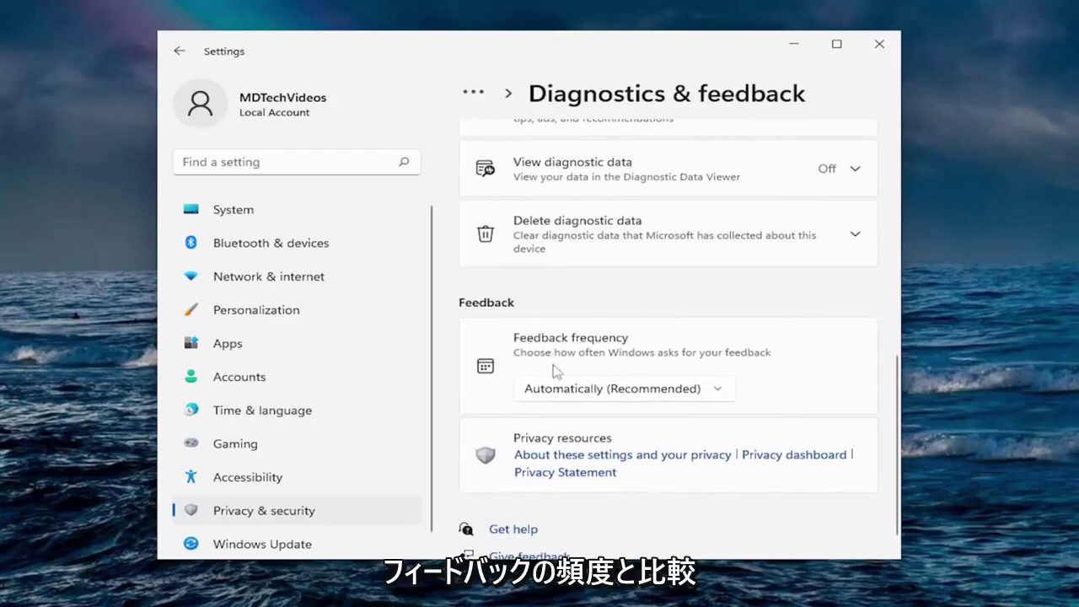
{"action": "left_click", "coordinate": [716, 391]}
{"action": "left_click", "coordinate": [572, 514]}
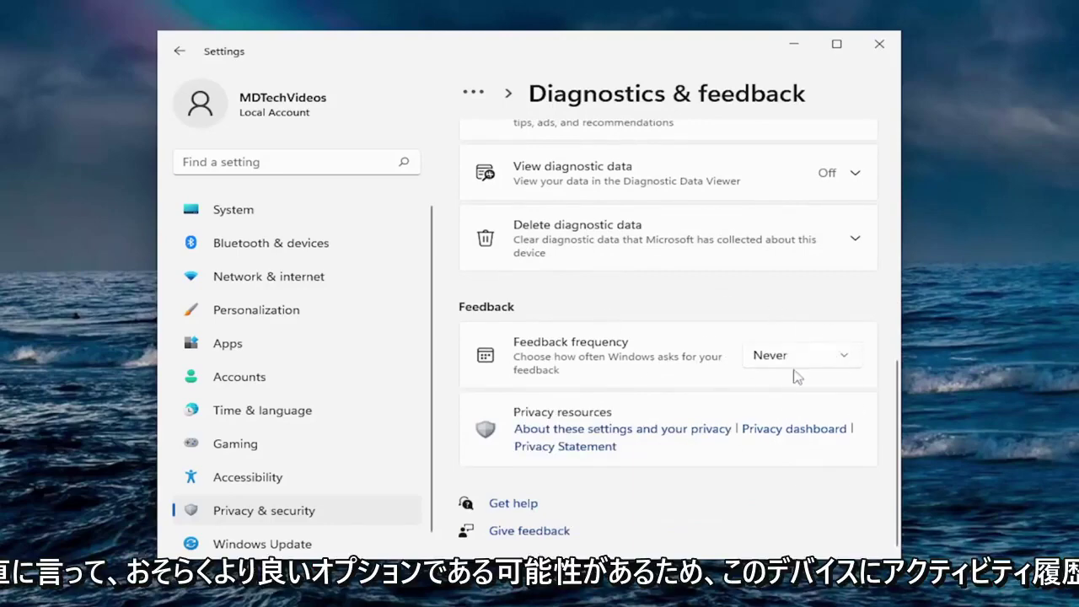
Open Activity history and turn off storing the activity history on this device.
{"action": "left_click", "coordinate": [178, 54]}
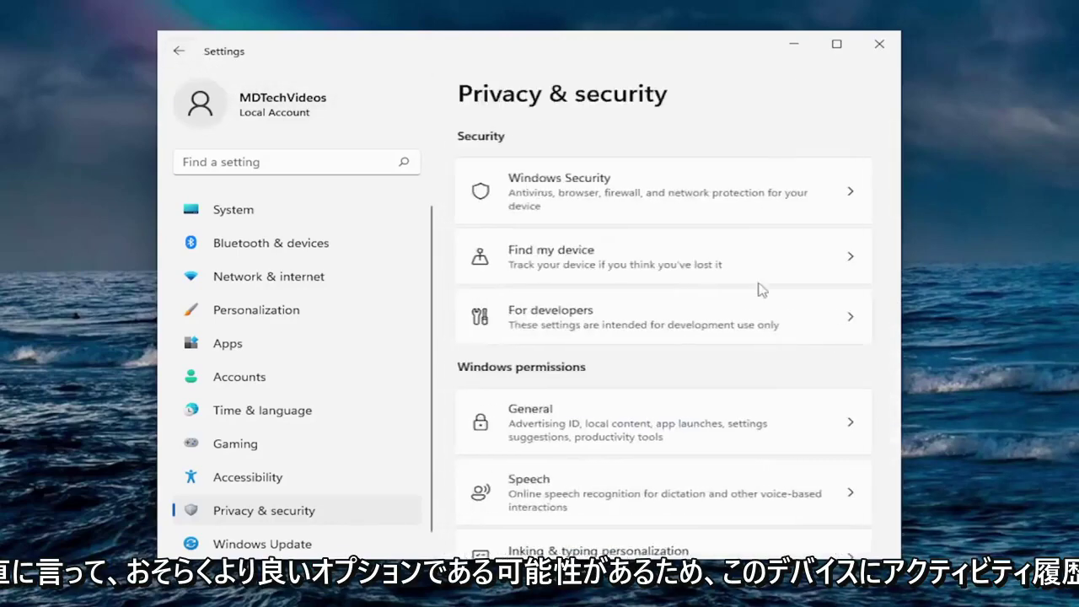
{"action": "scroll", "coordinate": [776, 405], "scroll_direction": "down", "scroll_amount": 2}
{"action": "scroll", "coordinate": [775, 407], "scroll_direction": "down", "scroll_amount": 3}
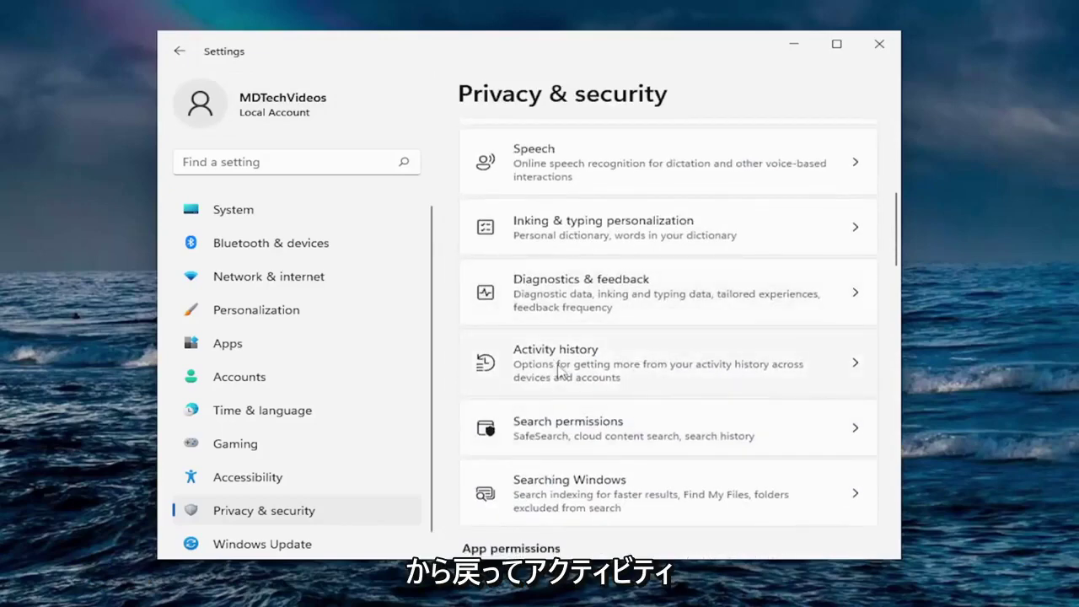
{"action": "left_click", "coordinate": [560, 371]}
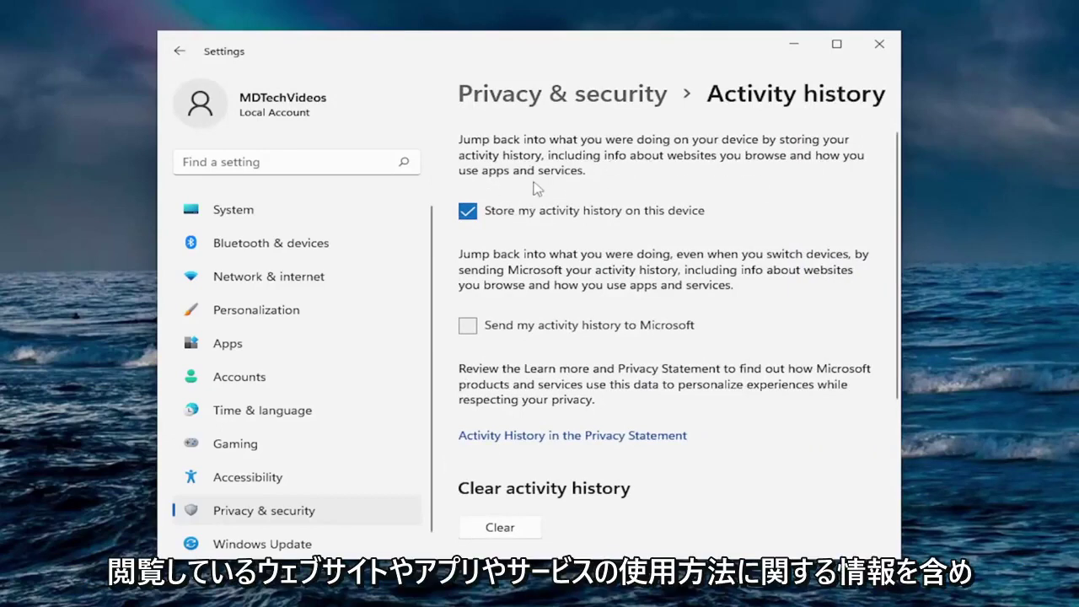
{"action": "left_click", "coordinate": [539, 217]}
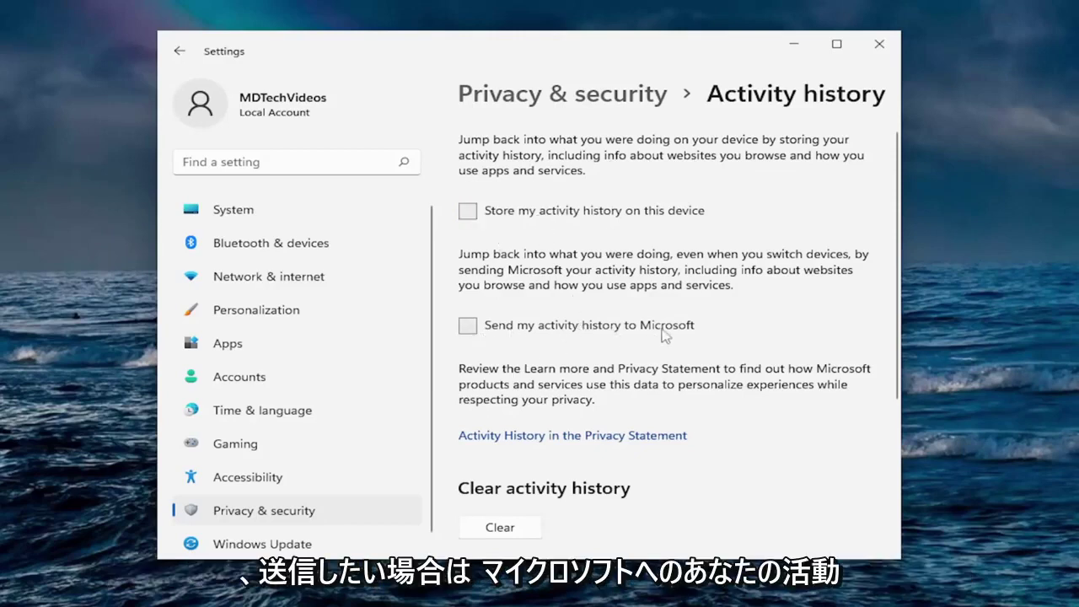
{"action": "left_click", "coordinate": [467, 326]}
{"action": "left_click", "coordinate": [469, 326]}
{"action": "scroll", "coordinate": [497, 316], "scroll_direction": "down", "scroll_amount": 3}
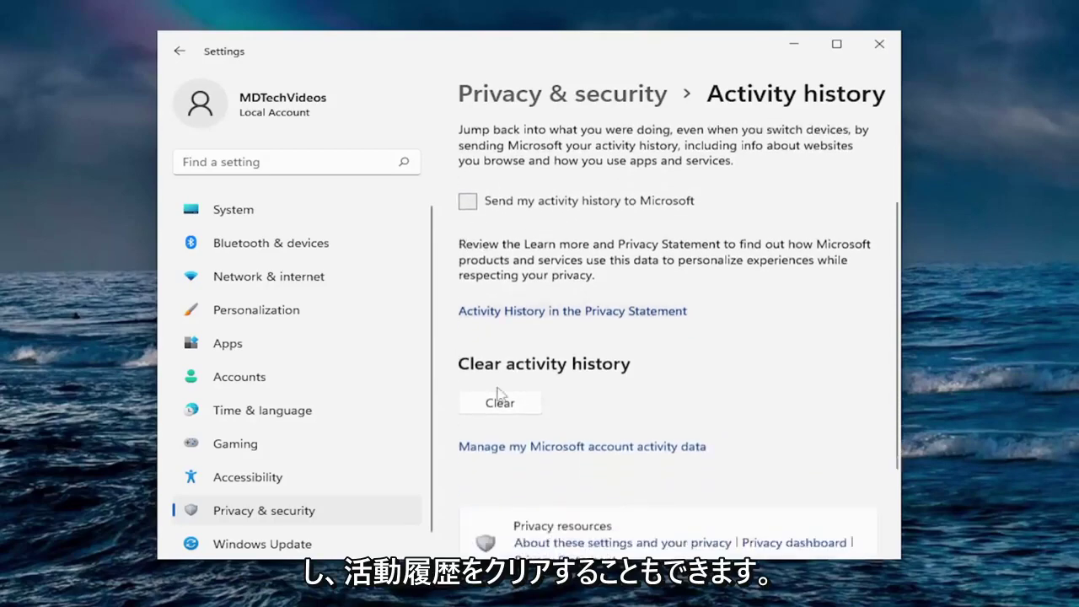
In Search permissions, turn off cloud content search for both the Microsoft account and the Work or School account.
{"action": "left_click", "coordinate": [179, 51]}
{"action": "scroll", "coordinate": [669, 291], "scroll_direction": "down", "scroll_amount": 5}
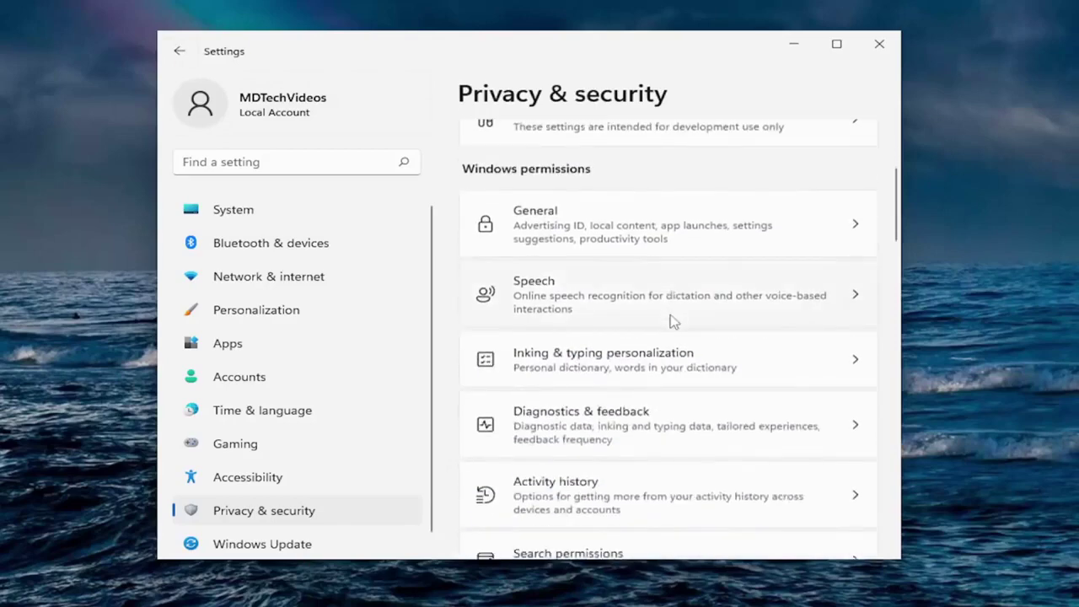
{"action": "scroll", "coordinate": [658, 334], "scroll_direction": "down", "scroll_amount": 2}
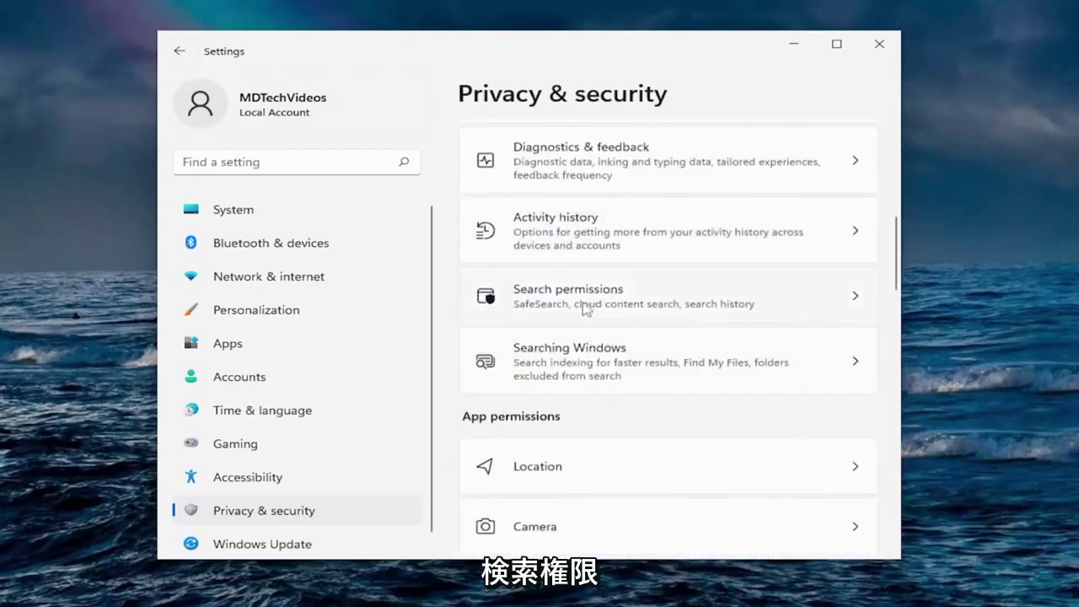
{"action": "left_click", "coordinate": [585, 309]}
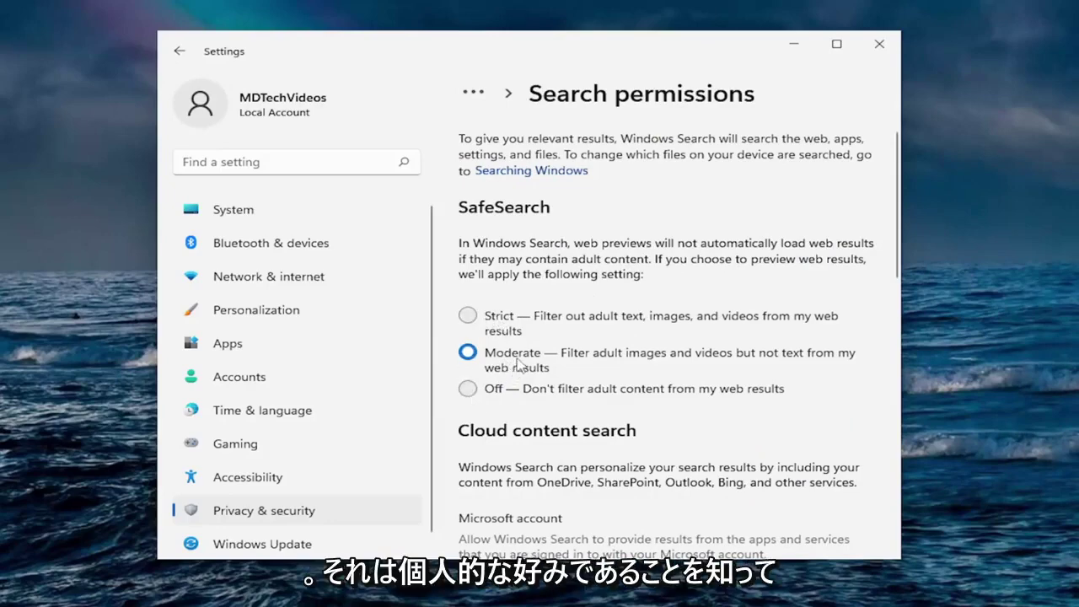
{"action": "scroll", "coordinate": [517, 364], "scroll_direction": "down", "scroll_amount": 3}
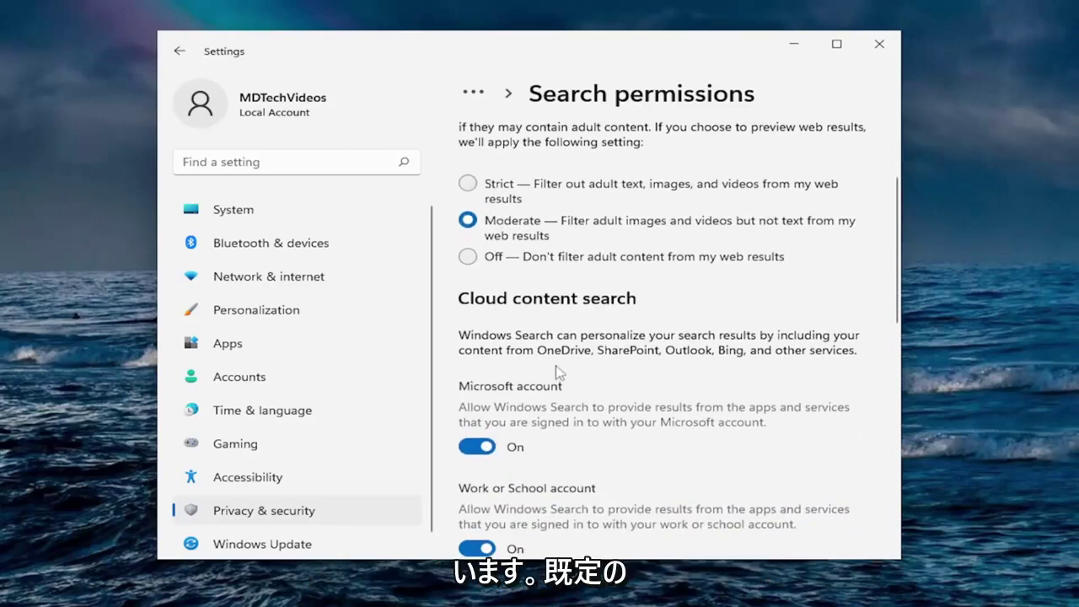
{"action": "scroll", "coordinate": [556, 369], "scroll_direction": "down", "scroll_amount": 1}
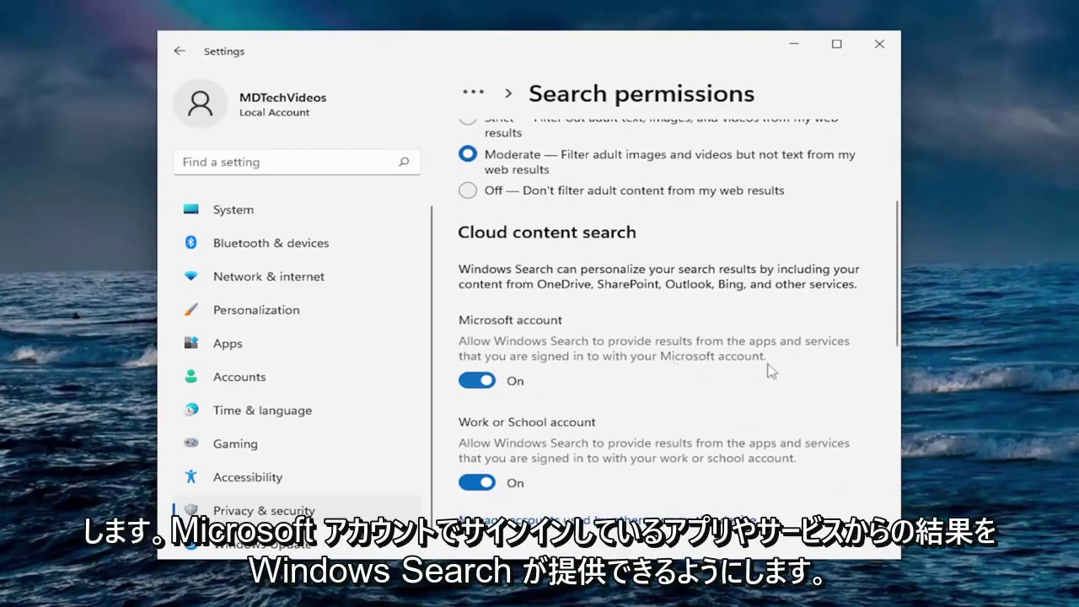
{"action": "left_click", "coordinate": [482, 382]}
{"action": "scroll", "coordinate": [593, 350], "scroll_direction": "down", "scroll_amount": 1}
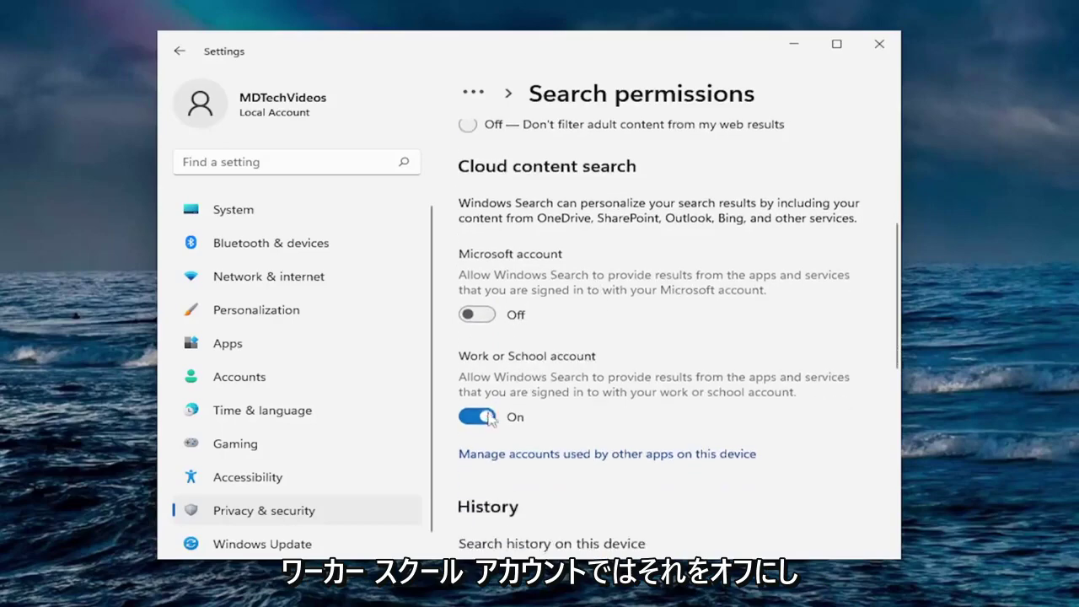
{"action": "left_click", "coordinate": [478, 417]}
{"action": "scroll", "coordinate": [540, 396], "scroll_direction": "down", "scroll_amount": 1}
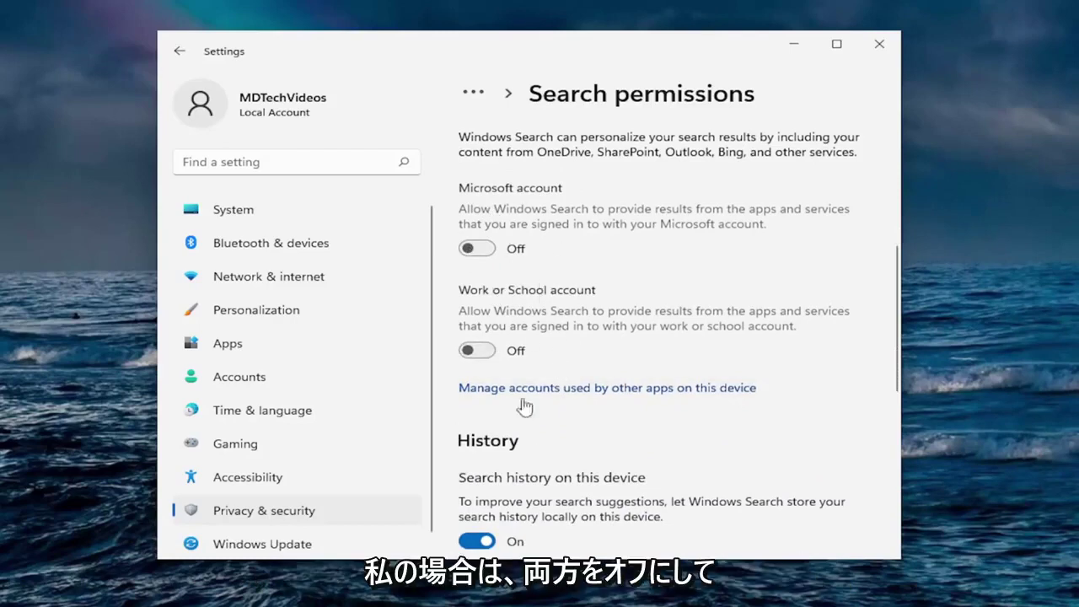
Turn off search history on this device and clear the device search history.
{"action": "scroll", "coordinate": [533, 412], "scroll_direction": "down", "scroll_amount": 3}
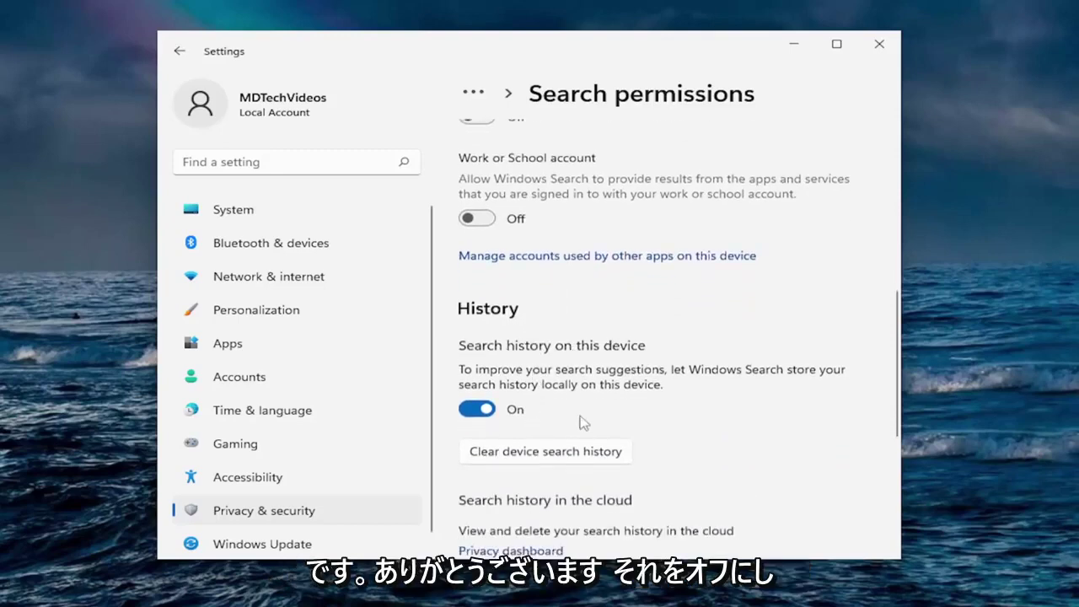
{"action": "left_click", "coordinate": [479, 410]}
{"action": "scroll", "coordinate": [605, 388], "scroll_direction": "down", "scroll_amount": 1}
{"action": "scroll", "coordinate": [605, 388], "scroll_direction": "down", "scroll_amount": 2}
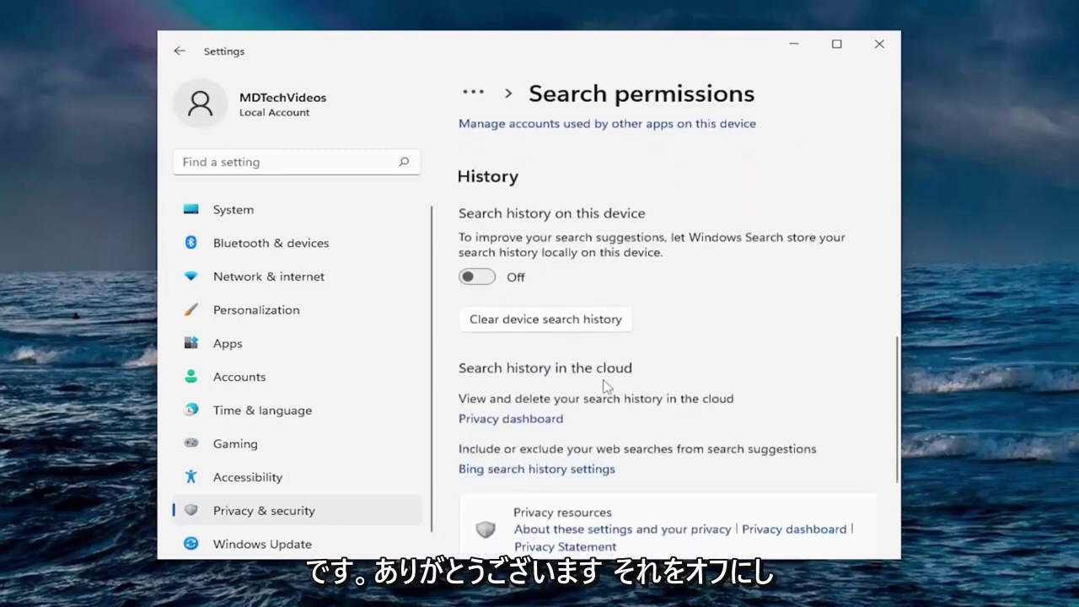
{"action": "left_click", "coordinate": [544, 322]}
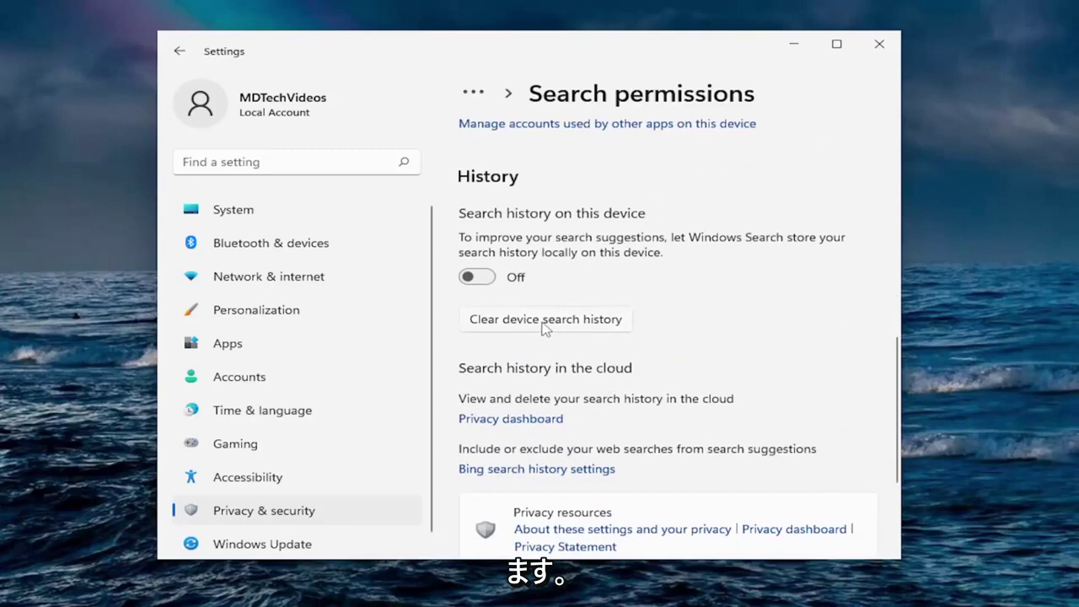
{"action": "scroll", "coordinate": [544, 327], "scroll_direction": "down", "scroll_amount": 3}
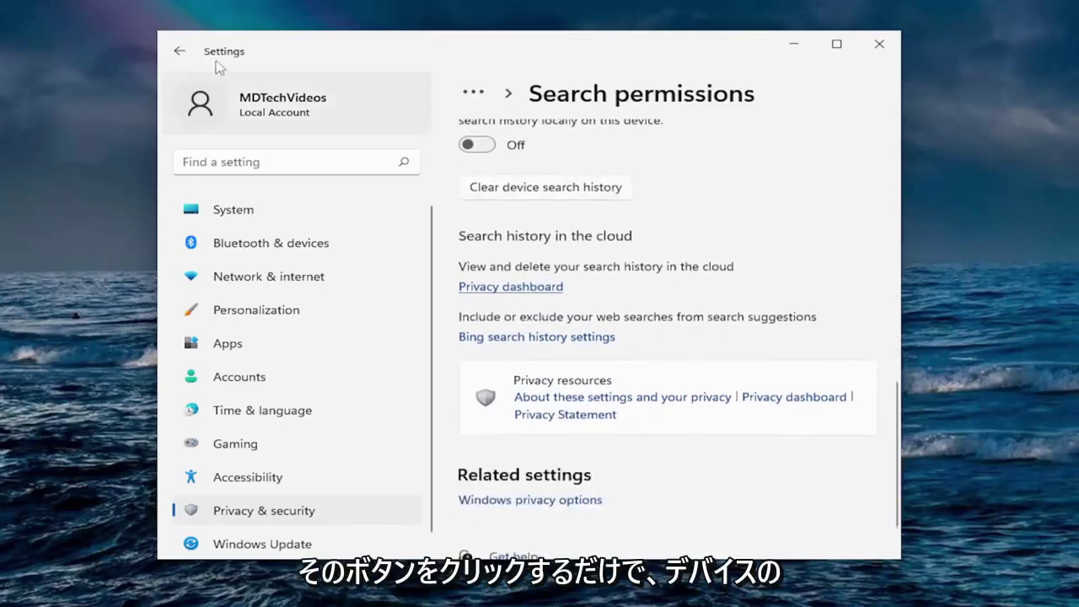
Open Searching Windows and review the indexing power option, Find my files modes, and folders excluded from enhanced search.
{"action": "left_click", "coordinate": [179, 52]}
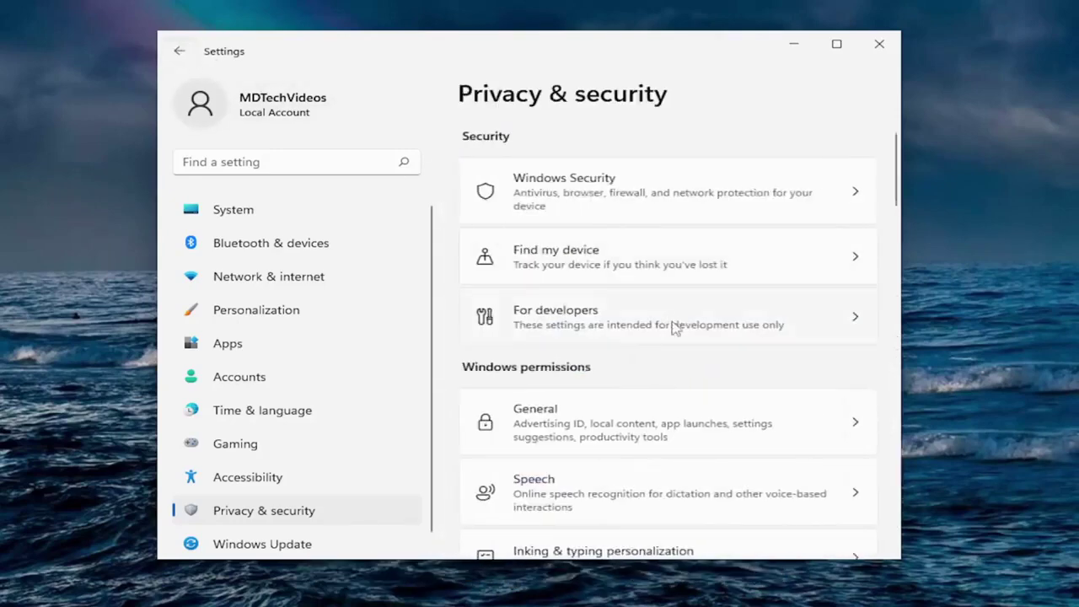
{"action": "scroll", "coordinate": [674, 329], "scroll_direction": "down", "scroll_amount": 5}
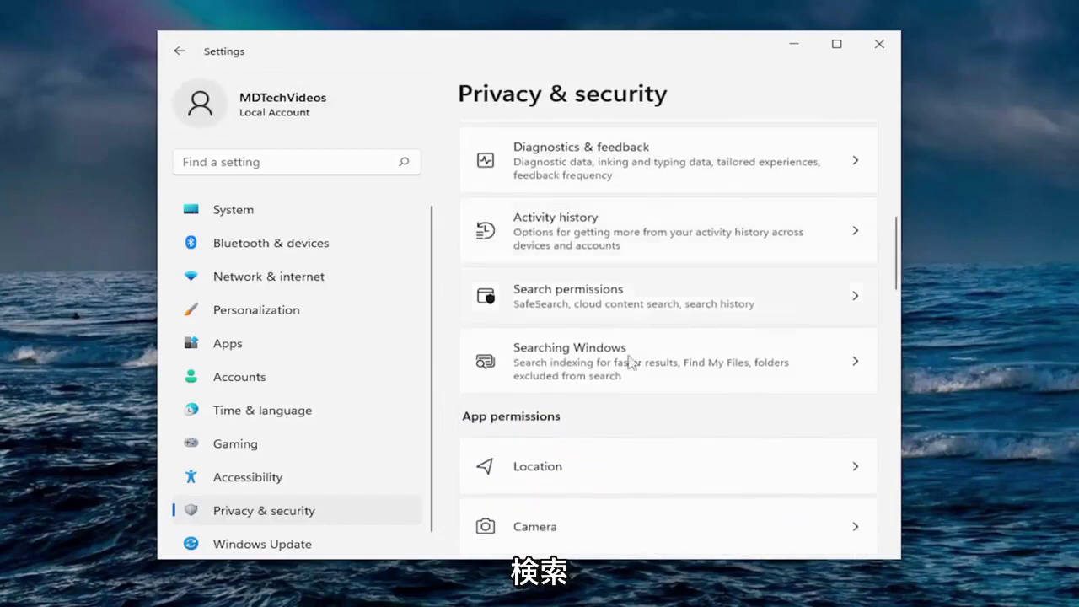
{"action": "left_click", "coordinate": [582, 368]}
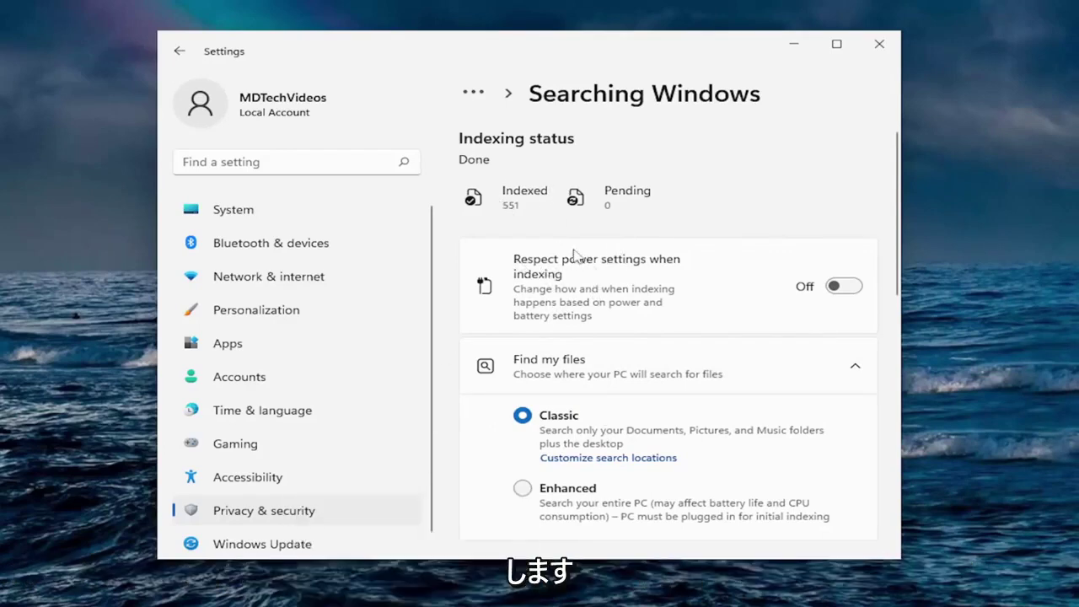
{"action": "scroll", "coordinate": [609, 291], "scroll_direction": "down", "scroll_amount": 3}
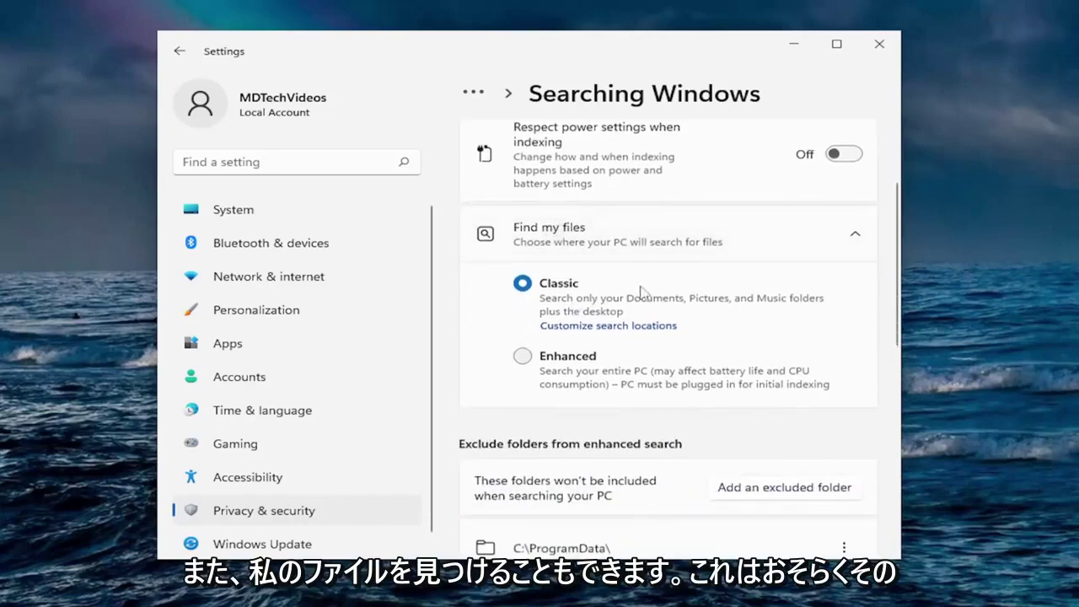
{"action": "scroll", "coordinate": [638, 300], "scroll_direction": "down", "scroll_amount": 4}
{"action": "scroll", "coordinate": [608, 308], "scroll_direction": "down", "scroll_amount": 6}
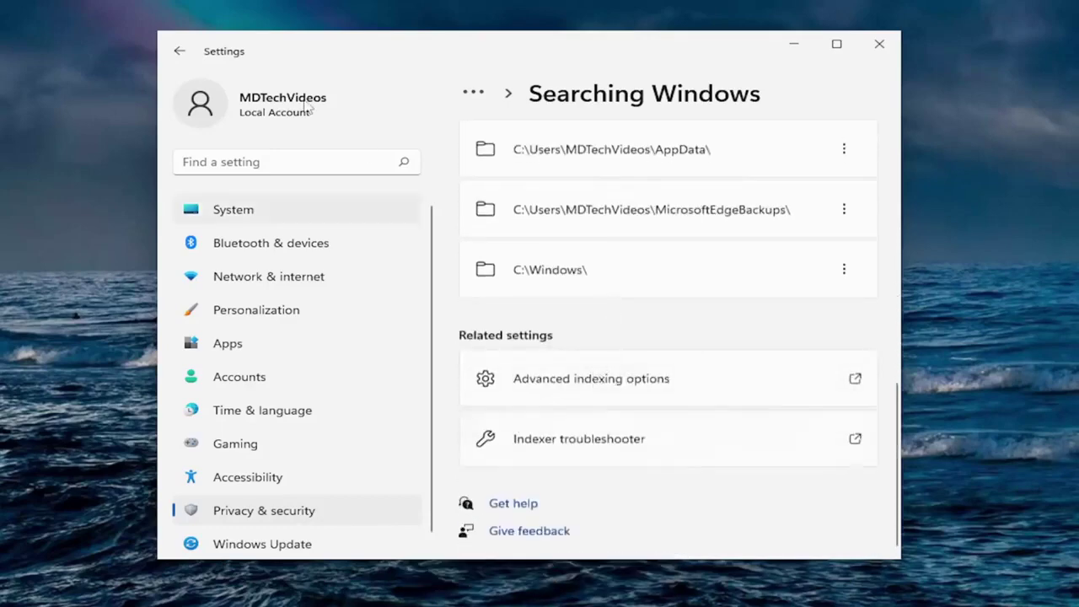
Open Location under App permissions and examine the Location services setting and the per-app location access list.
{"action": "left_click", "coordinate": [180, 52]}
{"action": "scroll", "coordinate": [713, 312], "scroll_direction": "down", "scroll_amount": 6}
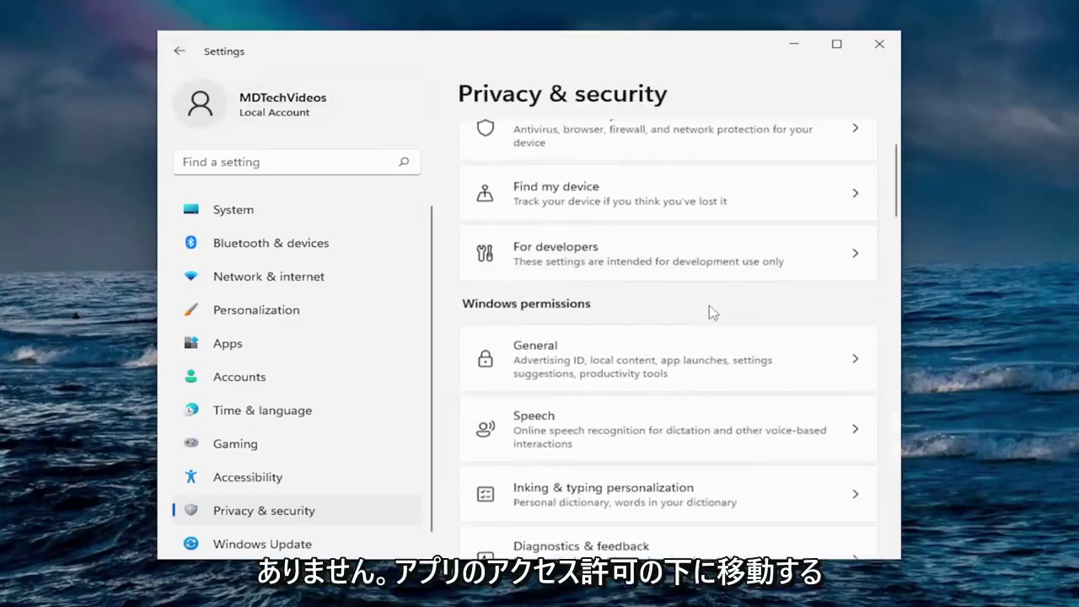
{"action": "scroll", "coordinate": [708, 314], "scroll_direction": "down", "scroll_amount": 4}
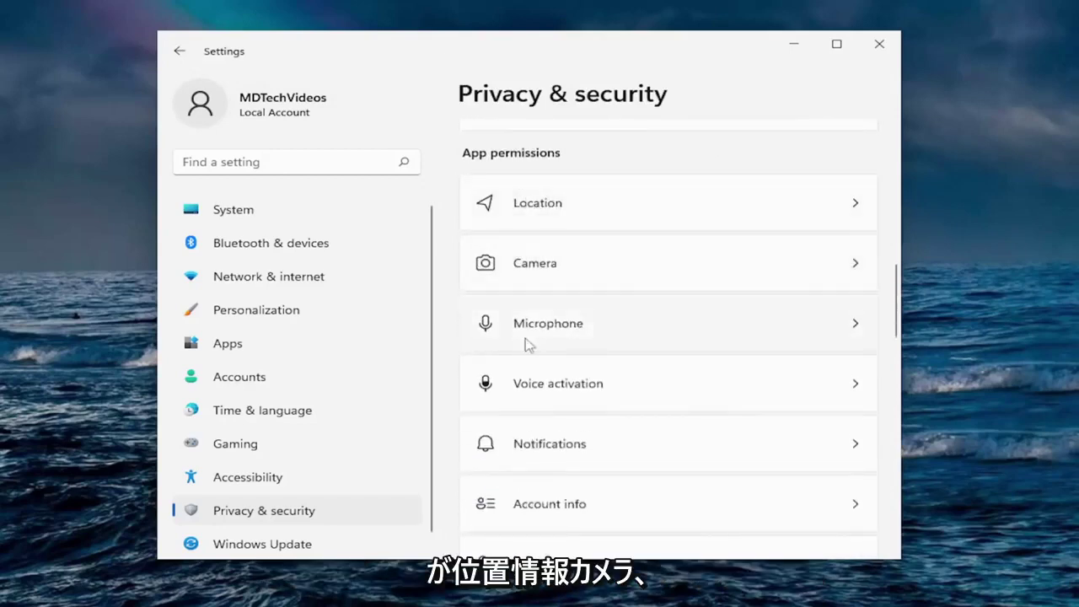
{"action": "scroll", "coordinate": [574, 328], "scroll_direction": "down", "scroll_amount": 1}
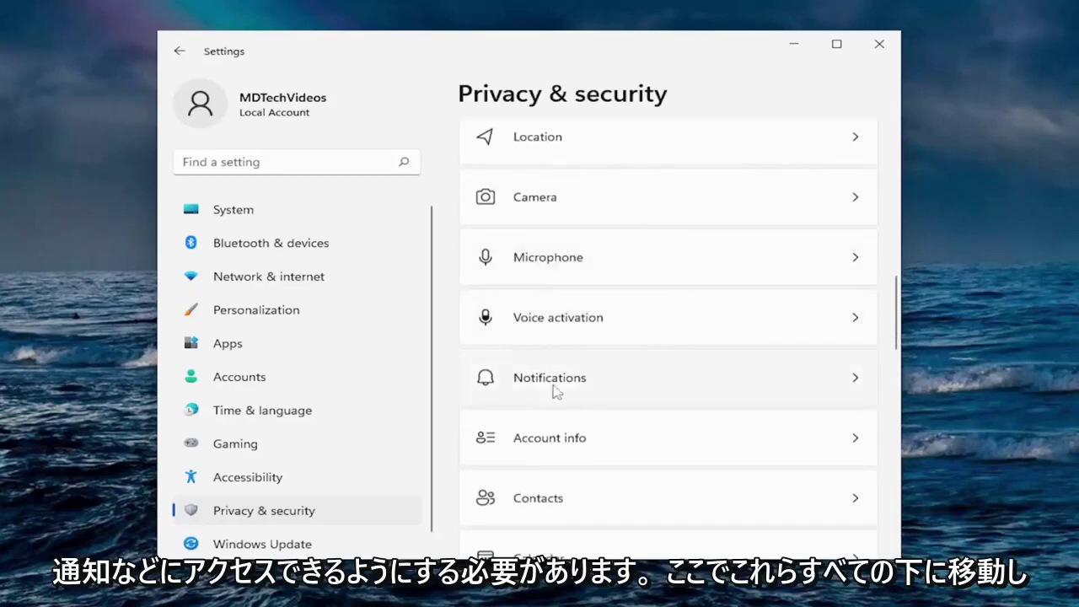
{"action": "scroll", "coordinate": [518, 211], "scroll_direction": "up", "scroll_amount": 1}
{"action": "left_click", "coordinate": [522, 204]}
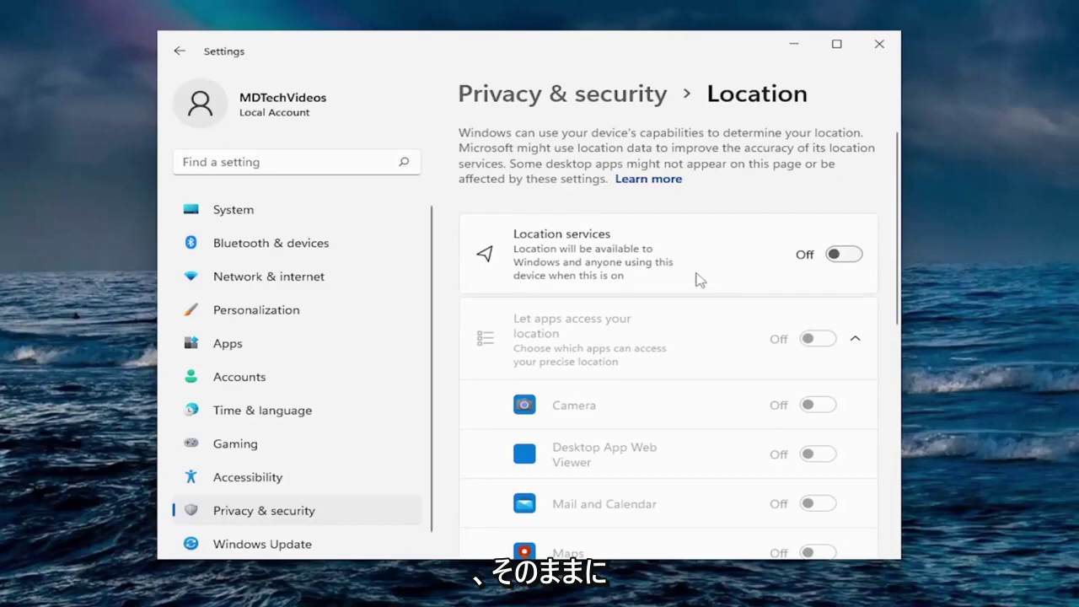
{"action": "scroll", "coordinate": [700, 279], "scroll_direction": "down", "scroll_amount": 1}
{"action": "scroll", "coordinate": [747, 221], "scroll_direction": "up", "scroll_amount": 1}
{"action": "scroll", "coordinate": [775, 241], "scroll_direction": "down", "scroll_amount": 2}
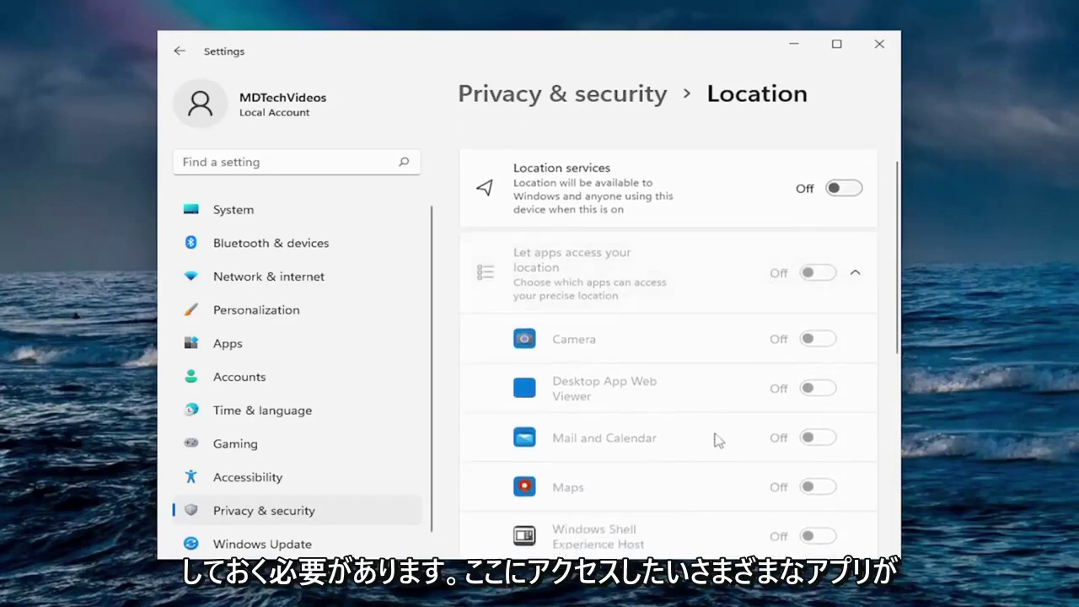
{"action": "scroll", "coordinate": [729, 354], "scroll_direction": "down", "scroll_amount": 1}
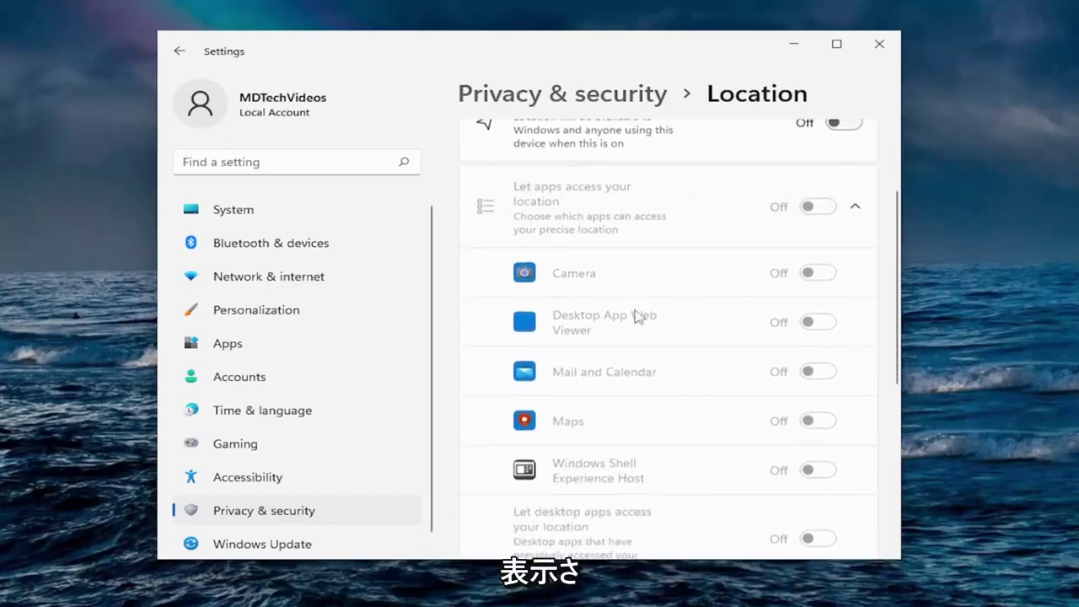
Return to the App permissions list and open the Camera permission settings.
{"action": "left_click", "coordinate": [180, 51]}
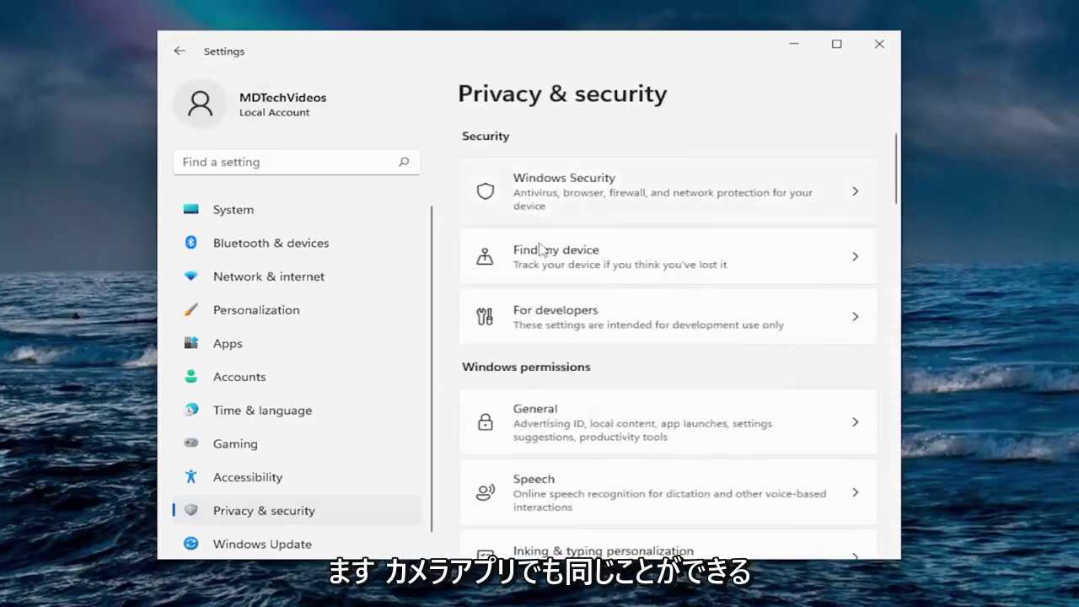
{"action": "scroll", "coordinate": [542, 249], "scroll_direction": "down", "scroll_amount": 10}
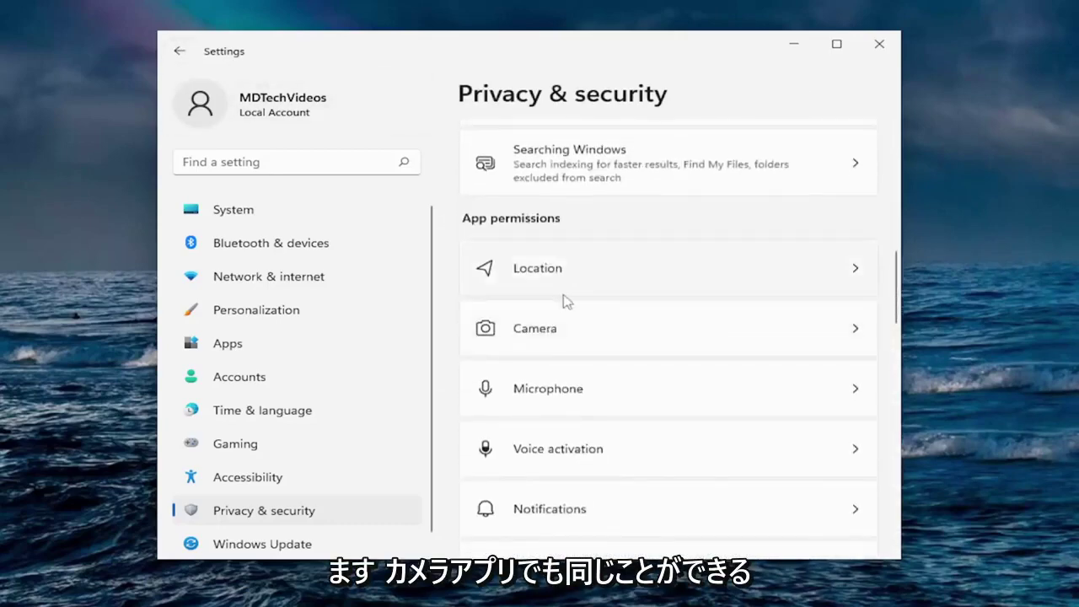
{"action": "left_click", "coordinate": [551, 330]}
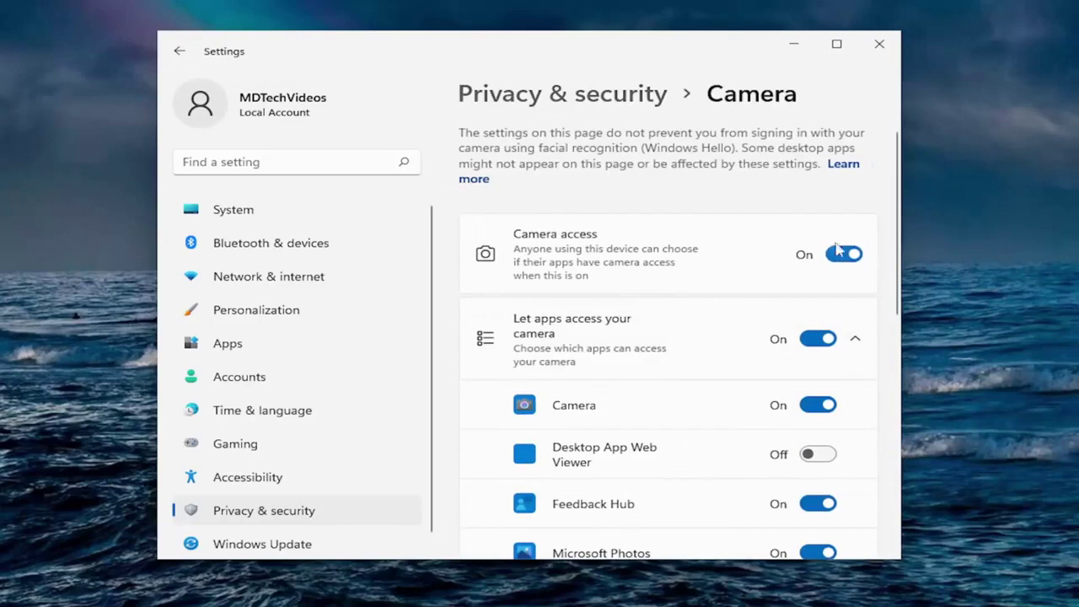
Try switching Camera access and Let apps access your camera off and back on.
{"action": "left_click", "coordinate": [843, 254]}
{"action": "scroll", "coordinate": [747, 228], "scroll_direction": "down", "scroll_amount": 3}
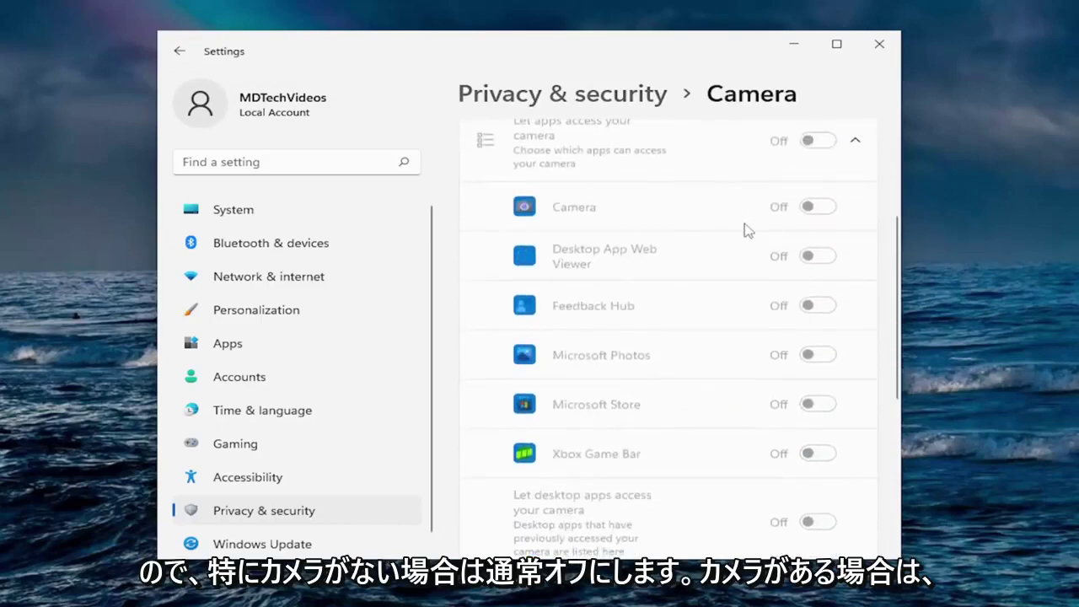
{"action": "scroll", "coordinate": [801, 262], "scroll_direction": "up", "scroll_amount": 3}
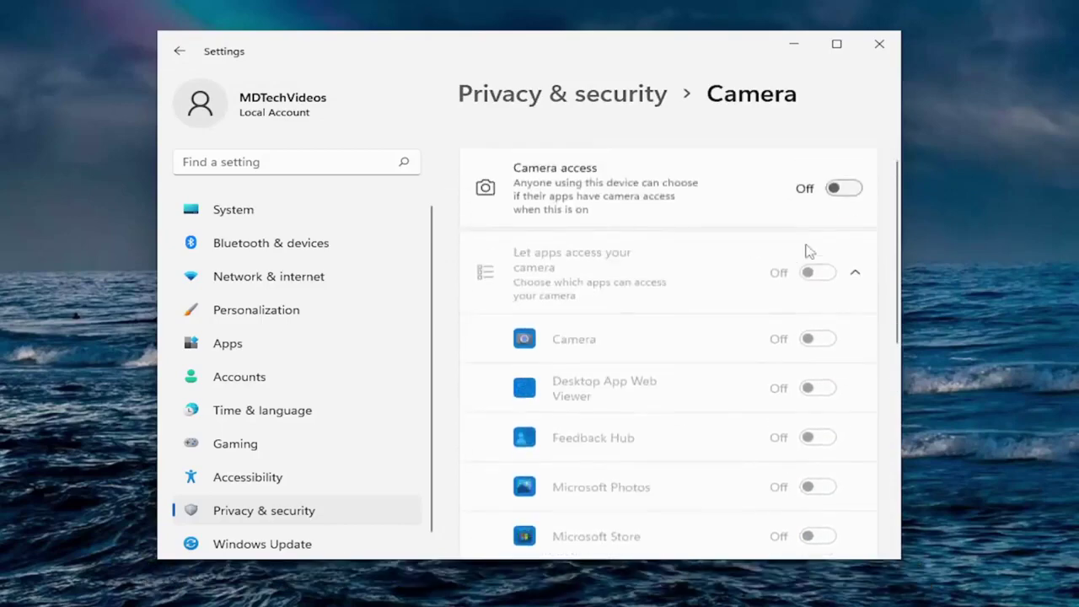
{"action": "left_click", "coordinate": [843, 188]}
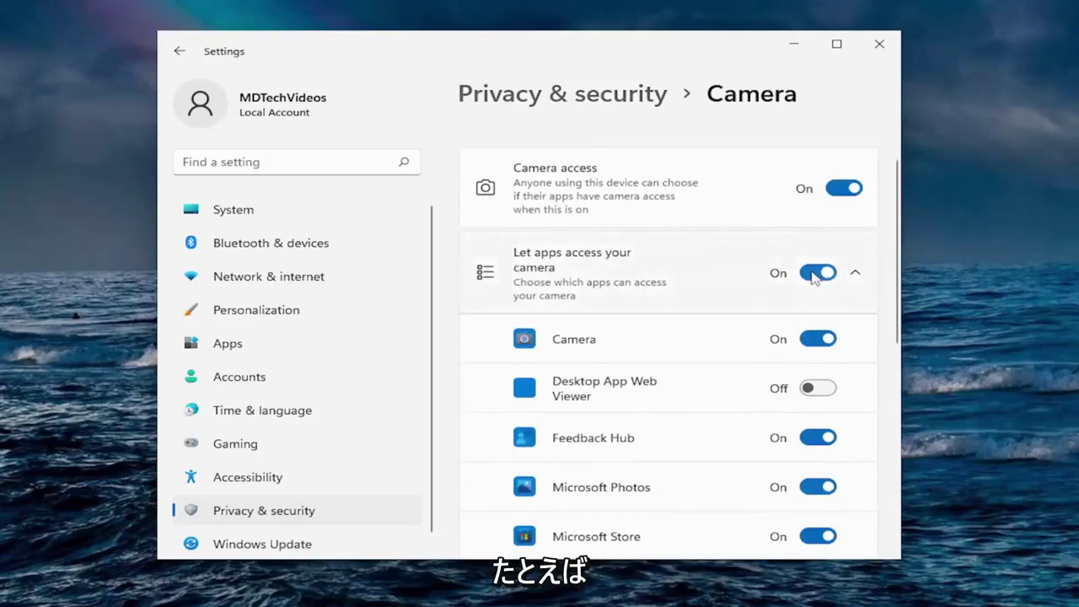
{"action": "left_click", "coordinate": [826, 272]}
{"action": "left_click", "coordinate": [818, 272]}
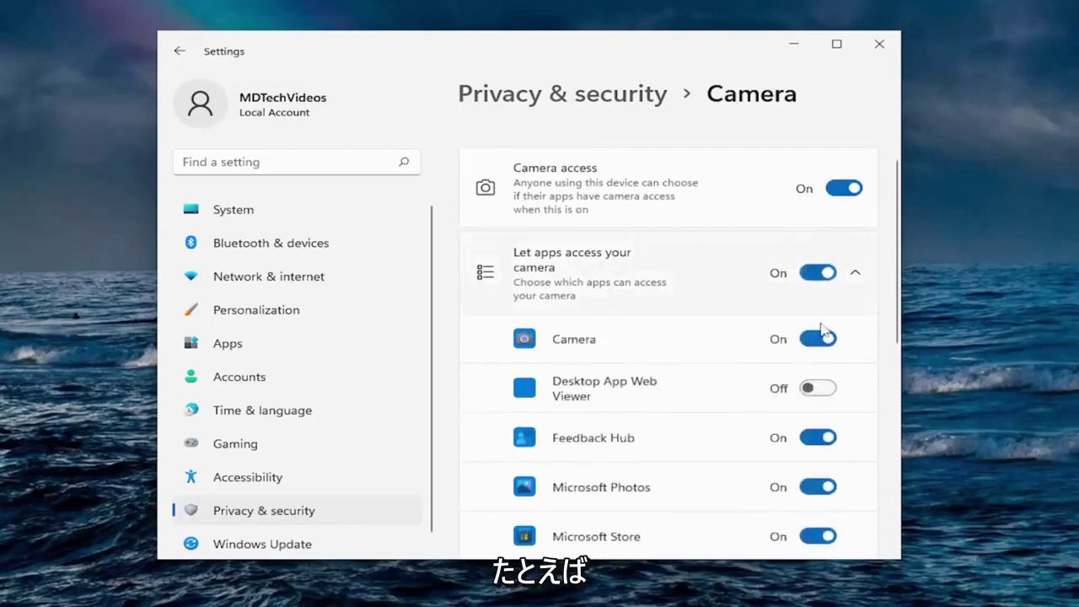
{"action": "scroll", "coordinate": [820, 337], "scroll_direction": "down", "scroll_amount": 1}
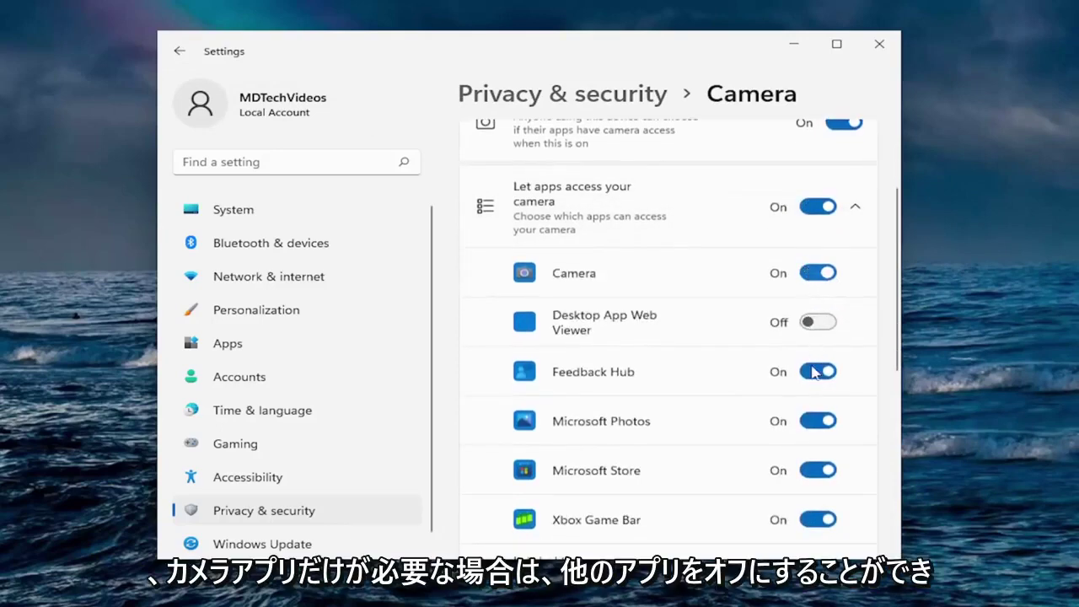
Turn off camera access for Feedback Hub, Microsoft Photos, Microsoft Store, Xbox Game Bar, and desktop apps, leaving the Camera app allowed.
{"action": "left_click", "coordinate": [817, 372]}
{"action": "left_click", "coordinate": [817, 420]}
{"action": "left_click", "coordinate": [812, 521]}
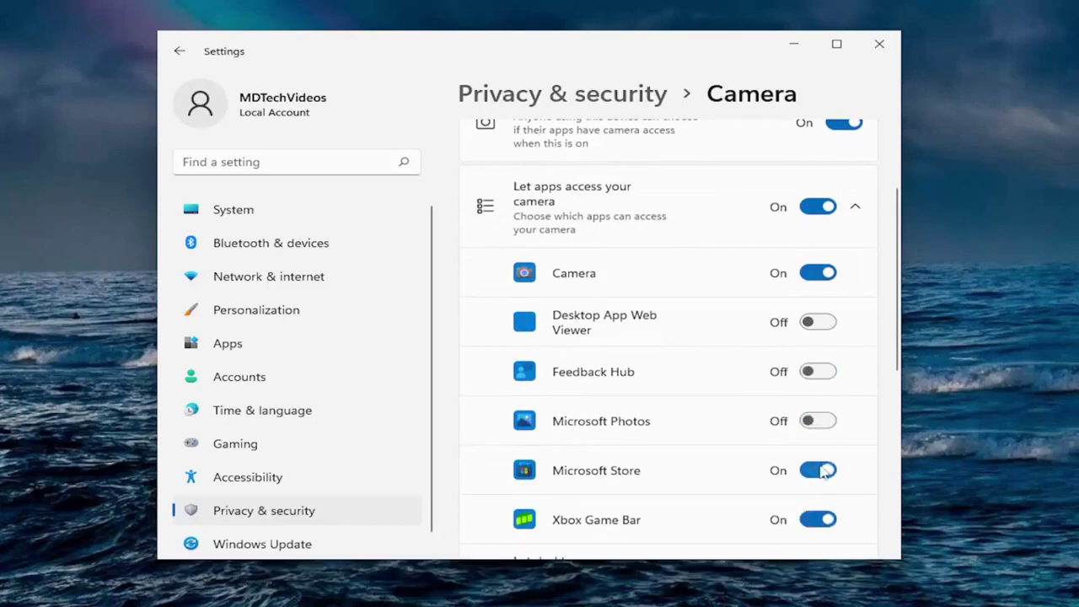
{"action": "left_click", "coordinate": [822, 469]}
{"action": "left_click", "coordinate": [817, 519]}
{"action": "scroll", "coordinate": [803, 456], "scroll_direction": "down", "scroll_amount": 2}
{"action": "left_click", "coordinate": [814, 455]}
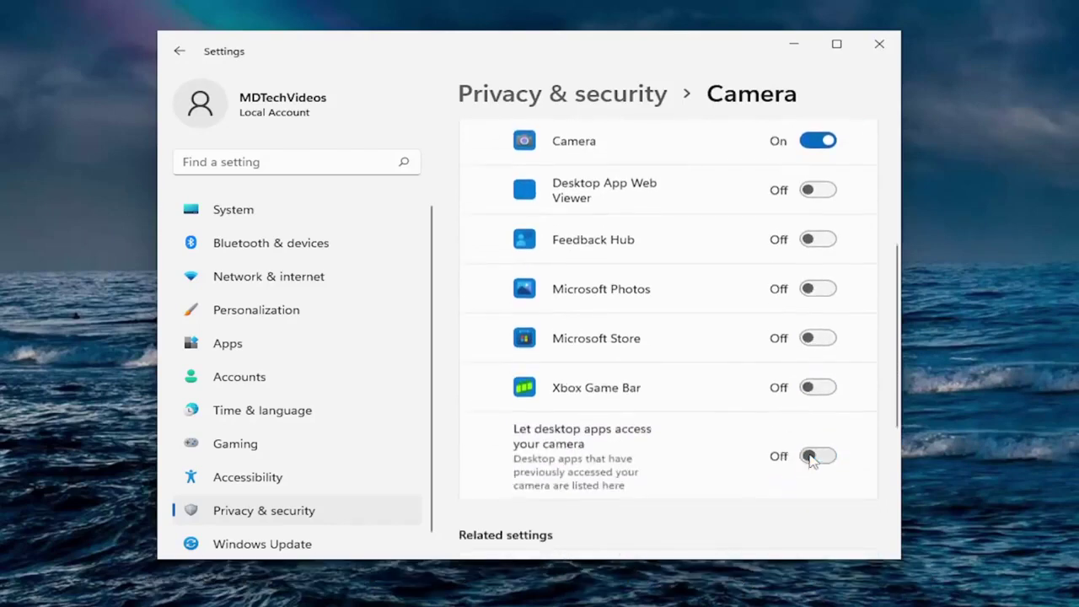
{"action": "scroll", "coordinate": [783, 356], "scroll_direction": "up", "scroll_amount": 3}
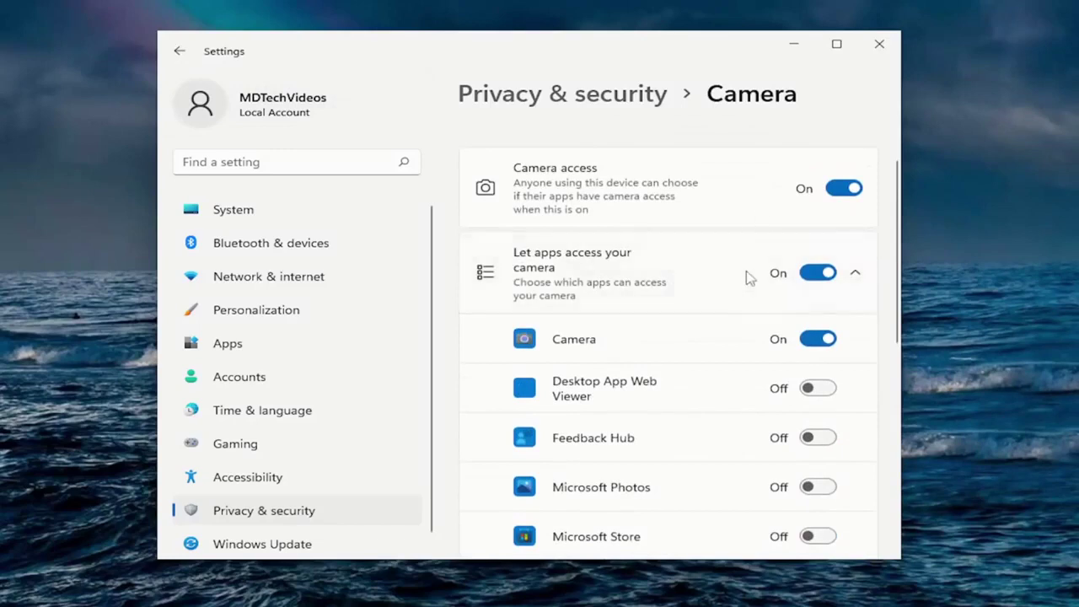
{"action": "scroll", "coordinate": [746, 277], "scroll_direction": "up", "scroll_amount": 2}
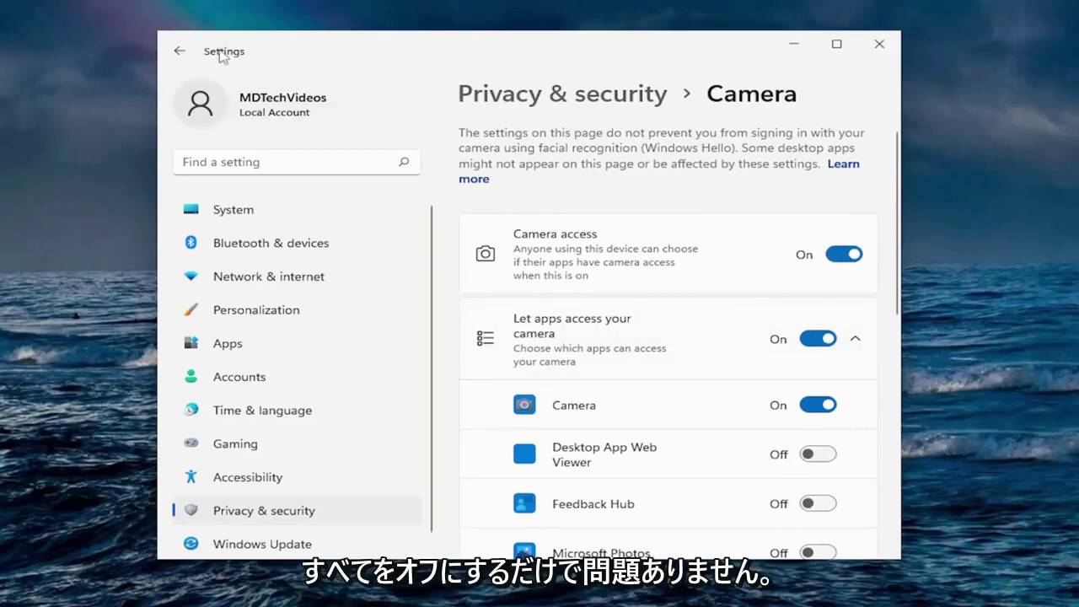
Open the Microphone permission settings under App permissions and turn off Microphone access for the device.
{"action": "left_click", "coordinate": [179, 51]}
{"action": "scroll", "coordinate": [733, 366], "scroll_direction": "down", "scroll_amount": 3}
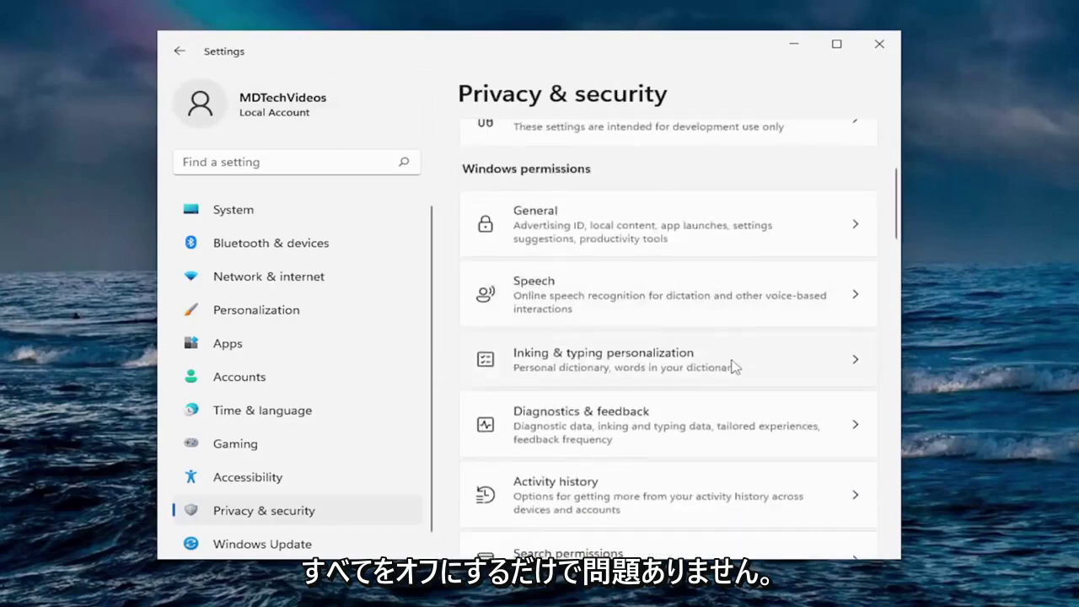
{"action": "scroll", "coordinate": [733, 366], "scroll_direction": "down", "scroll_amount": 6}
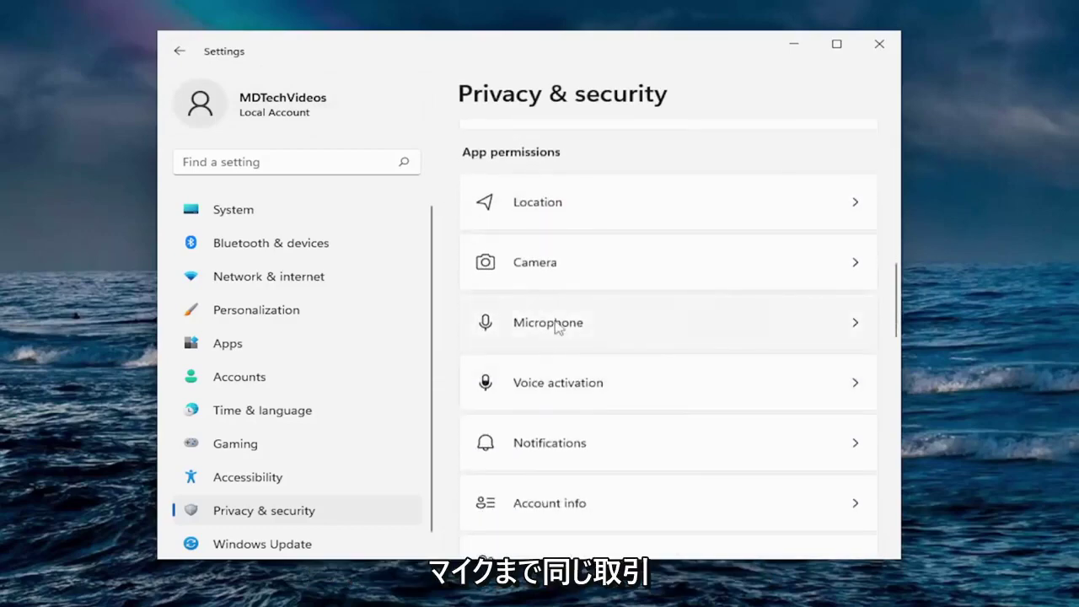
{"action": "left_click", "coordinate": [557, 327]}
{"action": "left_click", "coordinate": [845, 239]}
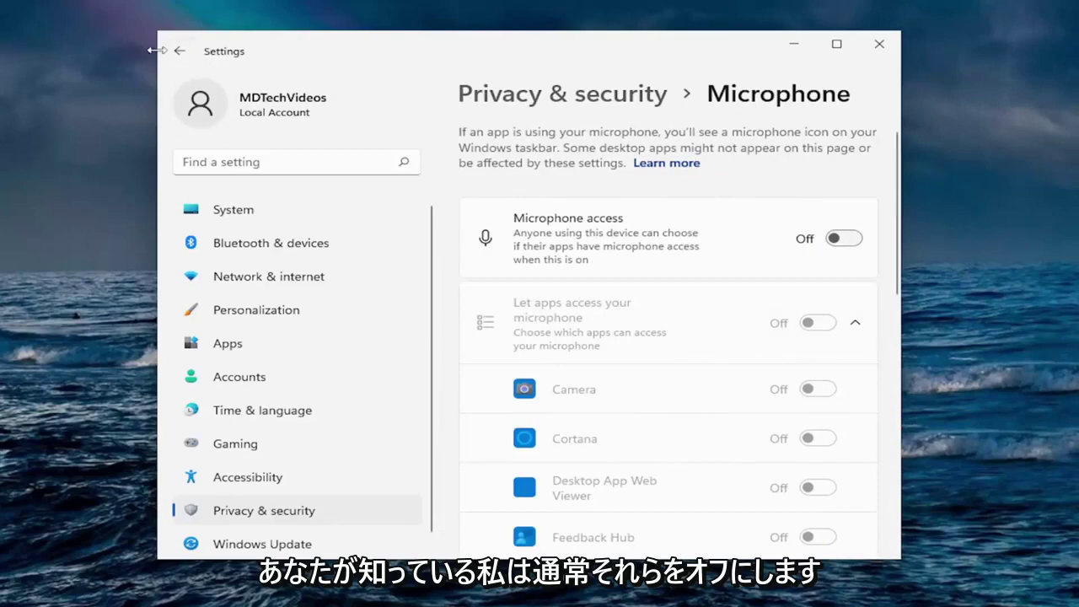
Go back to the App permissions list, open Notifications, and turn off Notification access.
{"action": "left_click", "coordinate": [179, 50]}
{"action": "scroll", "coordinate": [682, 325], "scroll_direction": "down", "scroll_amount": 5}
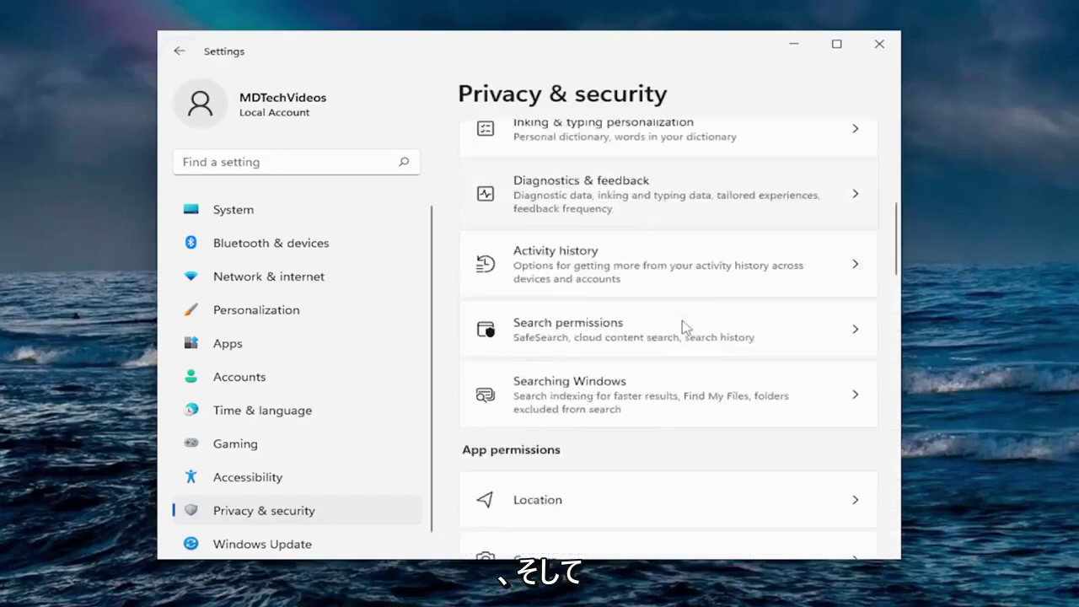
{"action": "scroll", "coordinate": [682, 326], "scroll_direction": "down", "scroll_amount": 5}
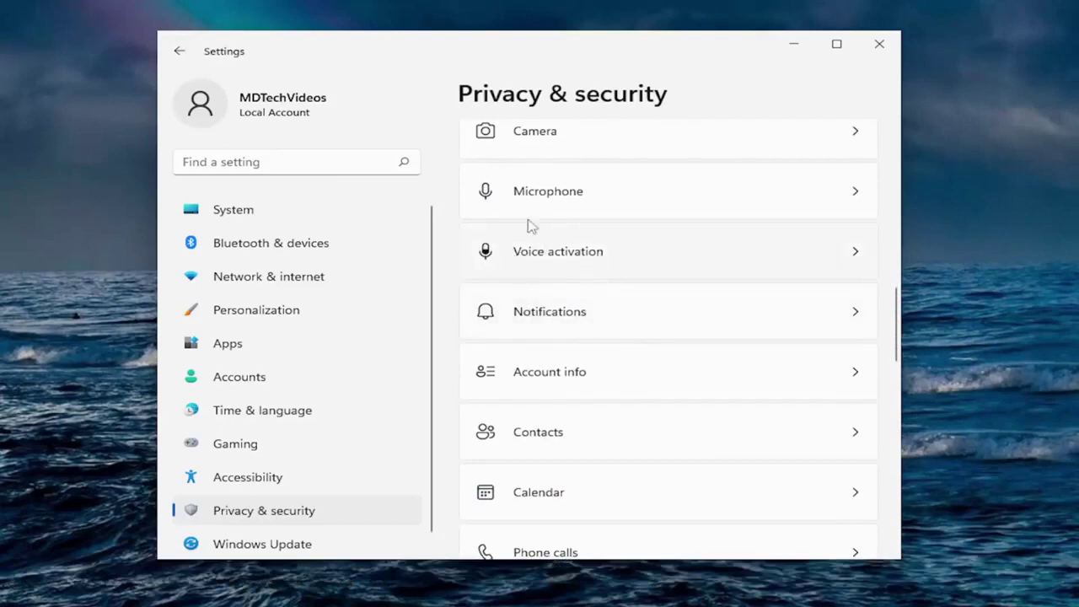
{"action": "left_click", "coordinate": [618, 327]}
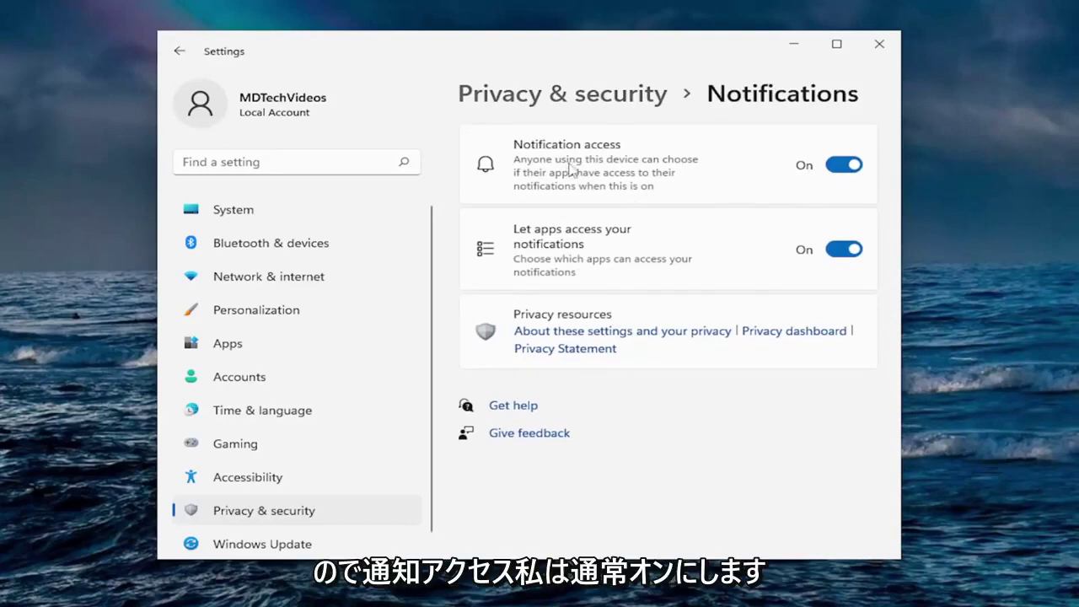
{"action": "left_click", "coordinate": [843, 165]}
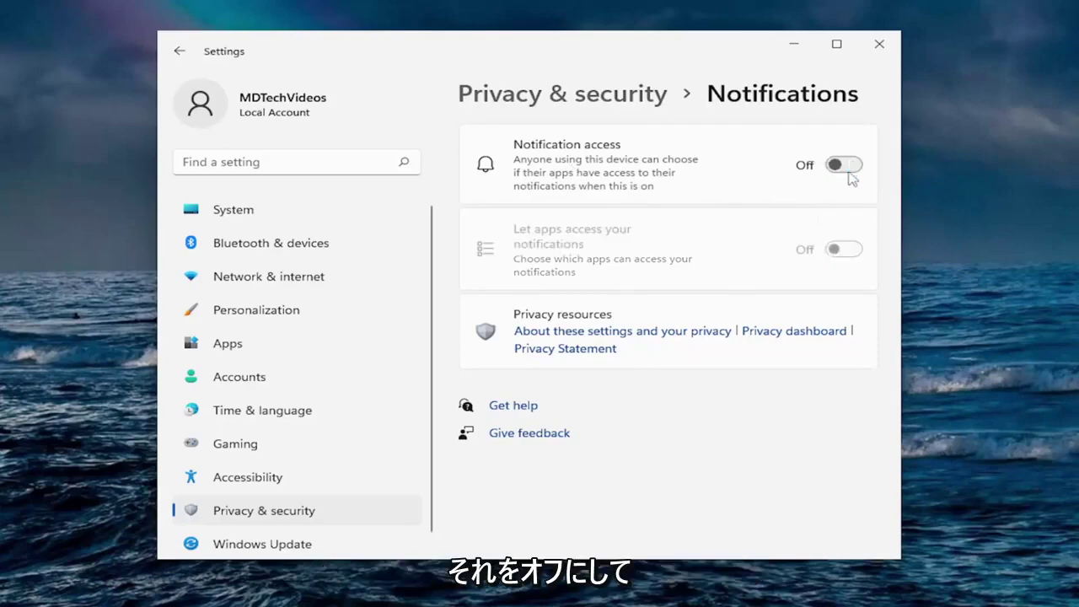
Return to the App permissions list, open Account info, and turn off Account info access.
{"action": "left_click", "coordinate": [182, 53]}
{"action": "scroll", "coordinate": [570, 272], "scroll_direction": "down", "scroll_amount": 10}
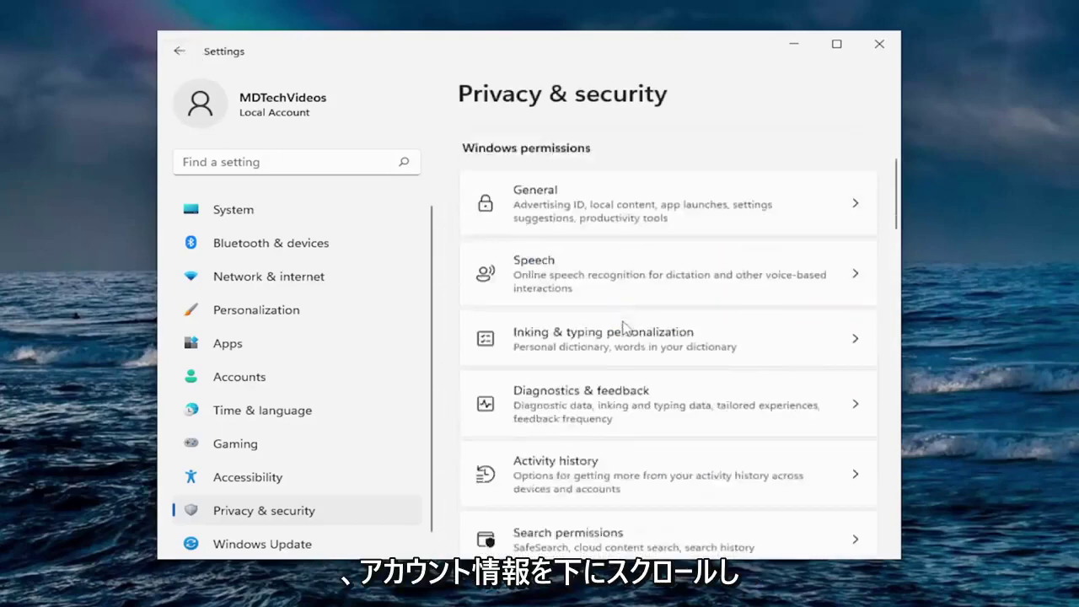
{"action": "scroll", "coordinate": [615, 325], "scroll_direction": "down", "scroll_amount": 1}
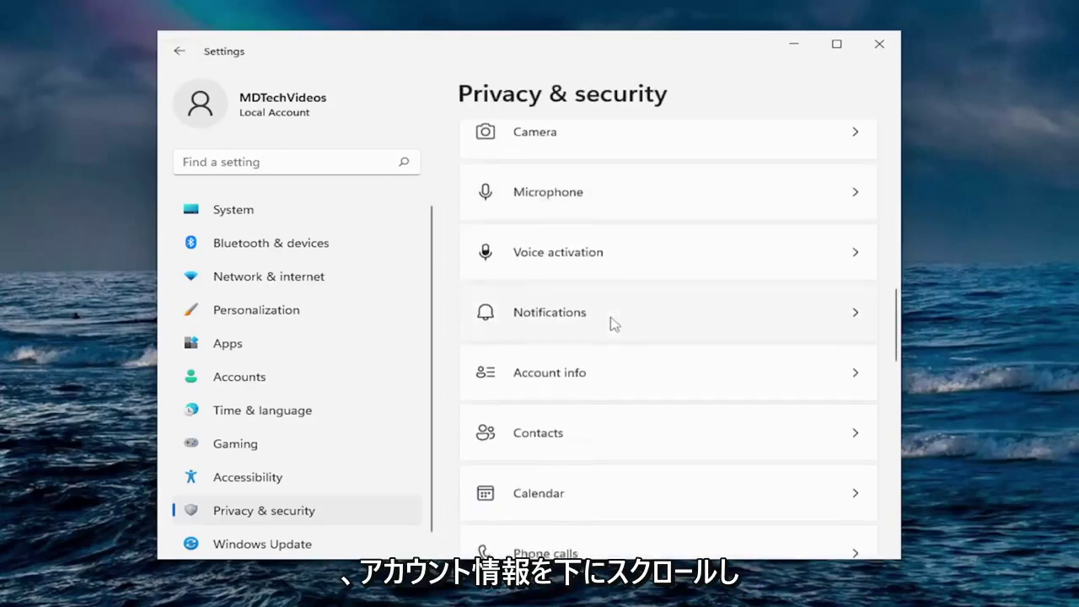
{"action": "left_click", "coordinate": [588, 379]}
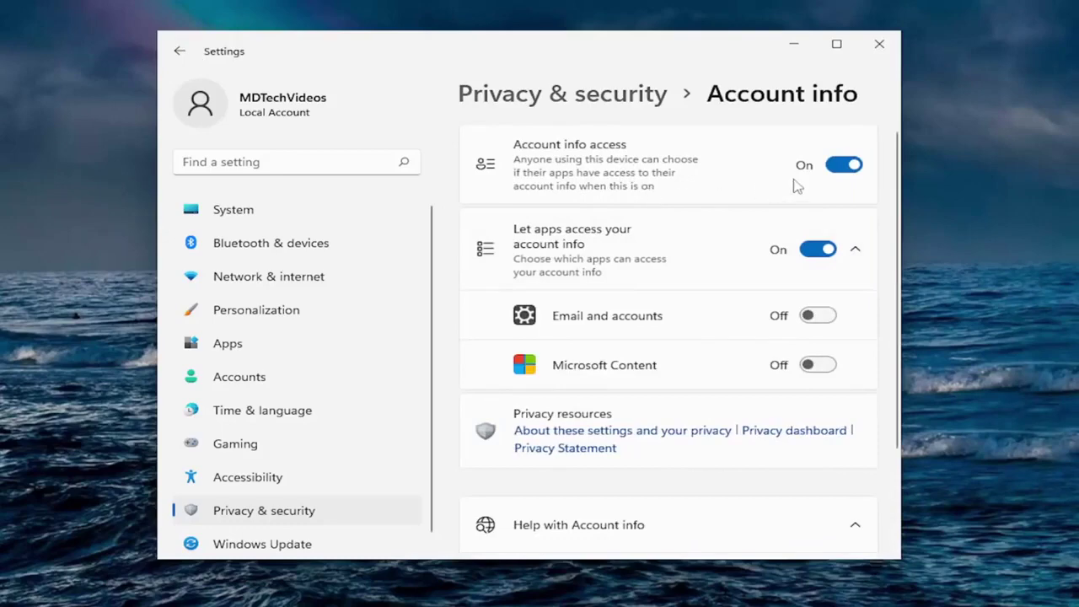
{"action": "left_click", "coordinate": [843, 164]}
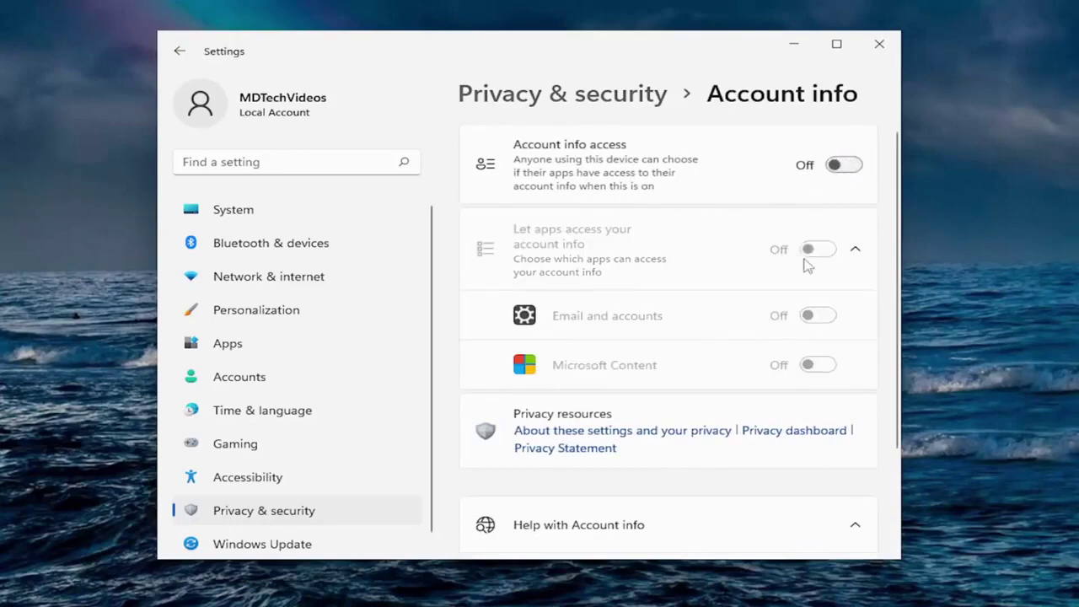
Return to the App permissions list, open Contacts, and turn off Contacts access.
{"action": "left_click", "coordinate": [180, 50]}
{"action": "scroll", "coordinate": [691, 349], "scroll_direction": "down", "scroll_amount": 10}
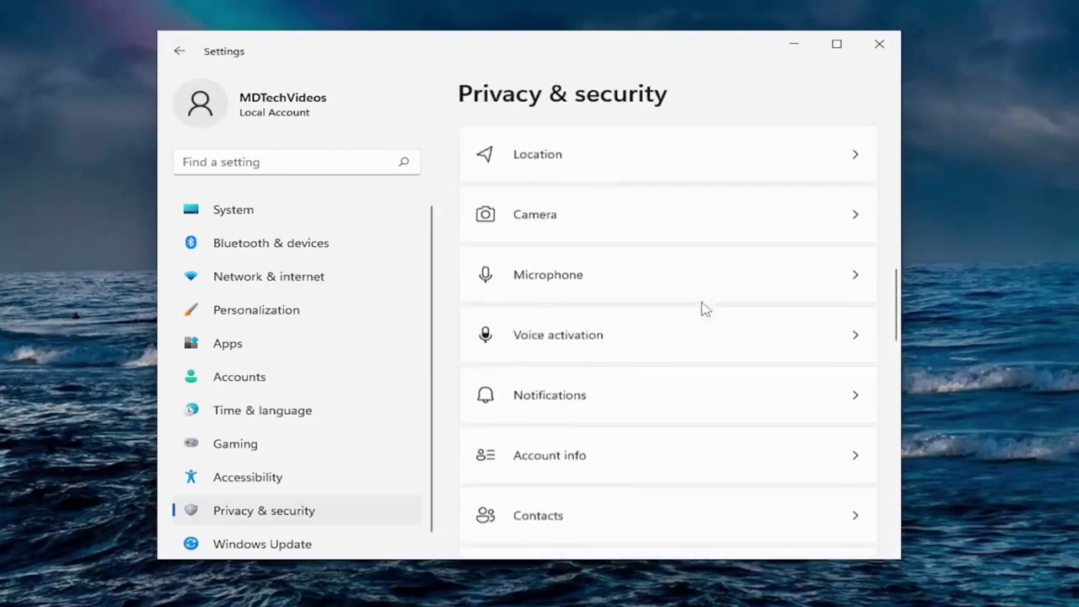
{"action": "scroll", "coordinate": [687, 314], "scroll_direction": "down", "scroll_amount": 3}
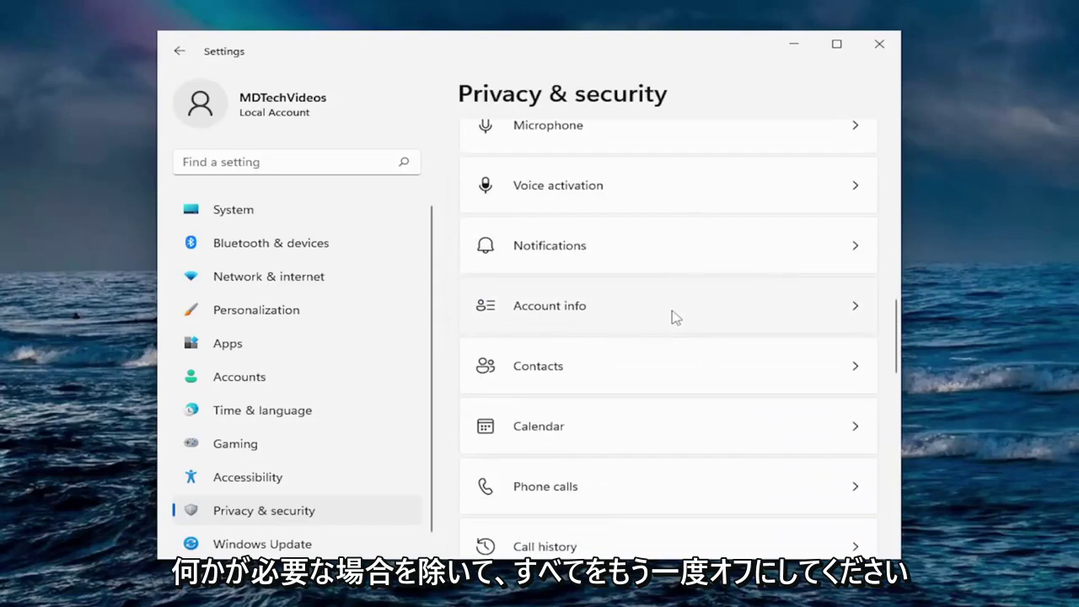
{"action": "scroll", "coordinate": [673, 316], "scroll_direction": "down", "scroll_amount": 3}
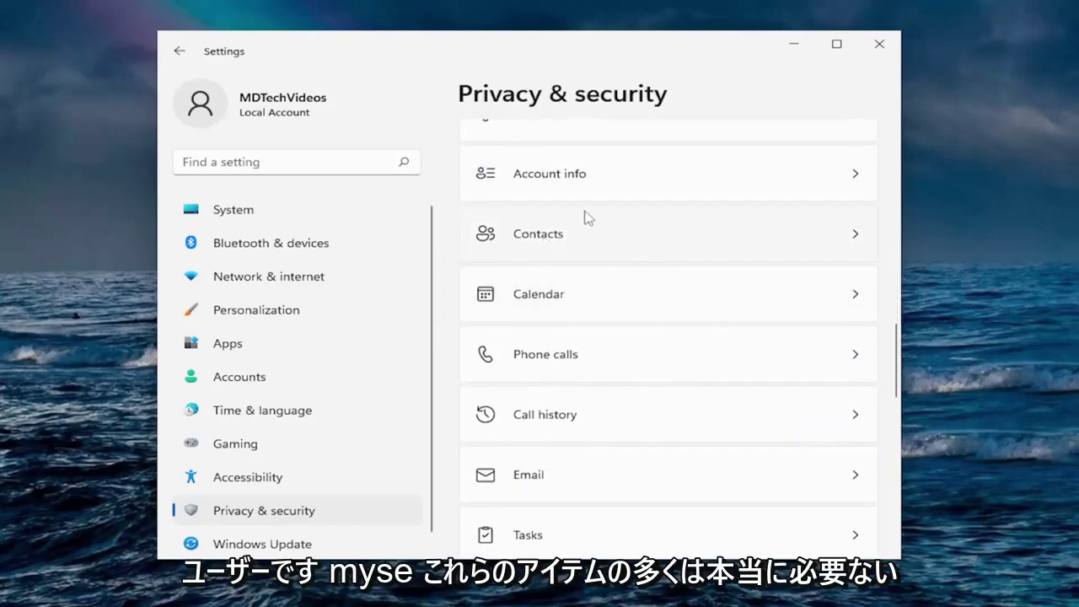
{"action": "left_click", "coordinate": [578, 241]}
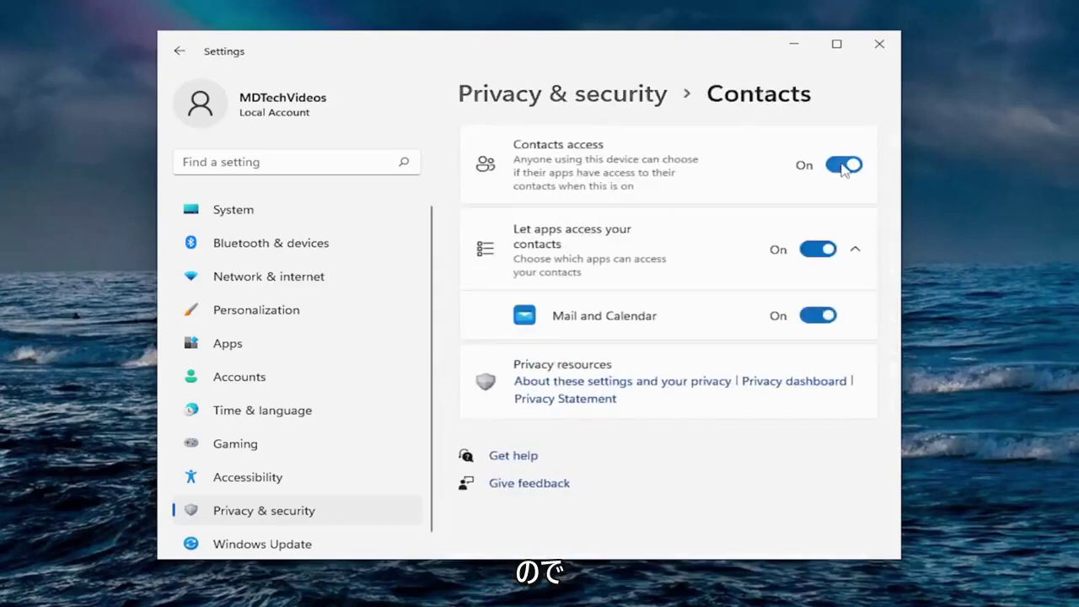
{"action": "left_click", "coordinate": [830, 169]}
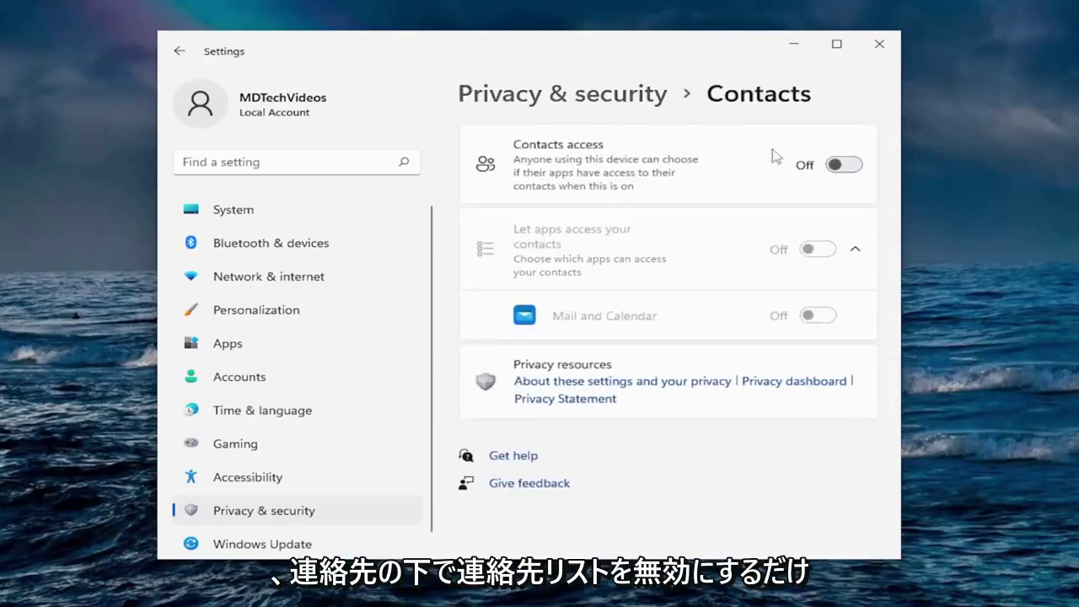
Open the Calendar permission settings from the App permissions list and turn off Calendar access.
{"action": "scroll", "coordinate": [604, 376], "scroll_direction": "down", "scroll_amount": 10}
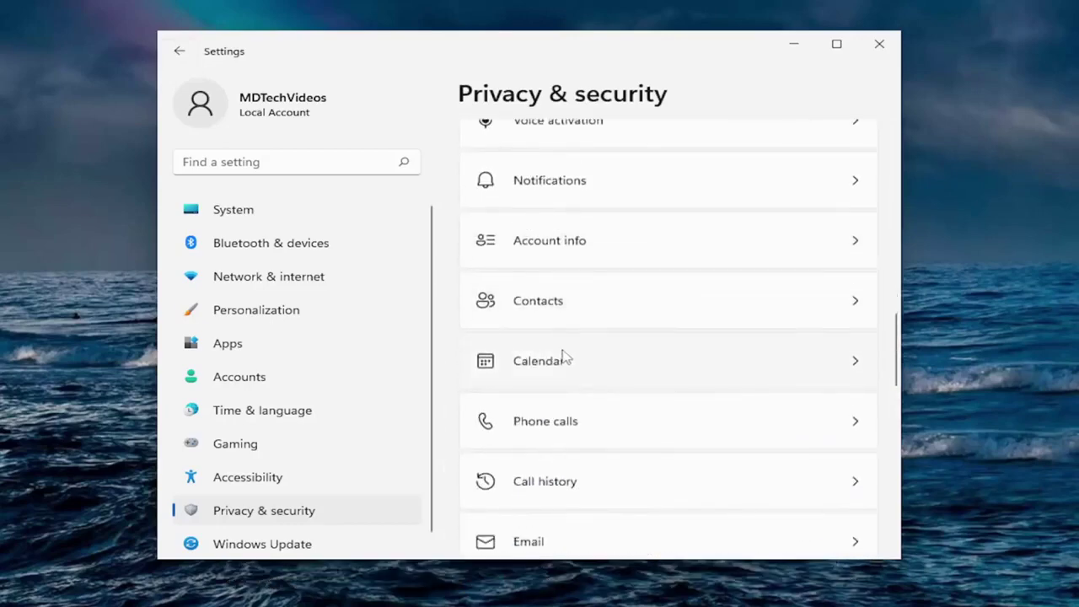
{"action": "left_click", "coordinate": [561, 358]}
{"action": "left_click", "coordinate": [843, 165]}
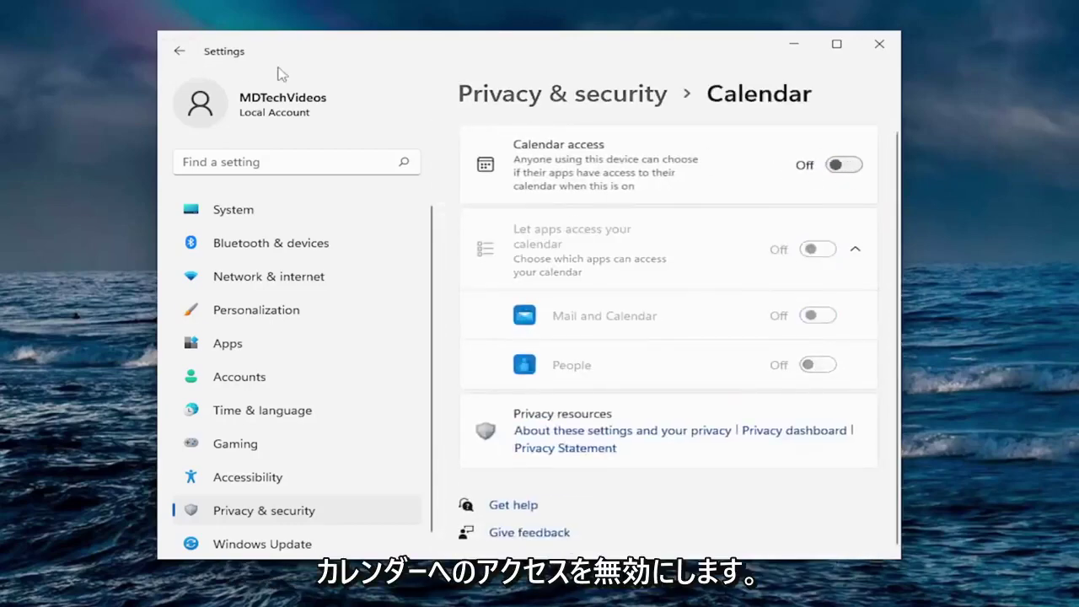
Go back to the App permissions list, open Call history, and turn off Call history access.
{"action": "left_click", "coordinate": [178, 51]}
{"action": "scroll", "coordinate": [681, 390], "scroll_direction": "down", "scroll_amount": 5}
{"action": "scroll", "coordinate": [681, 390], "scroll_direction": "down", "scroll_amount": 10}
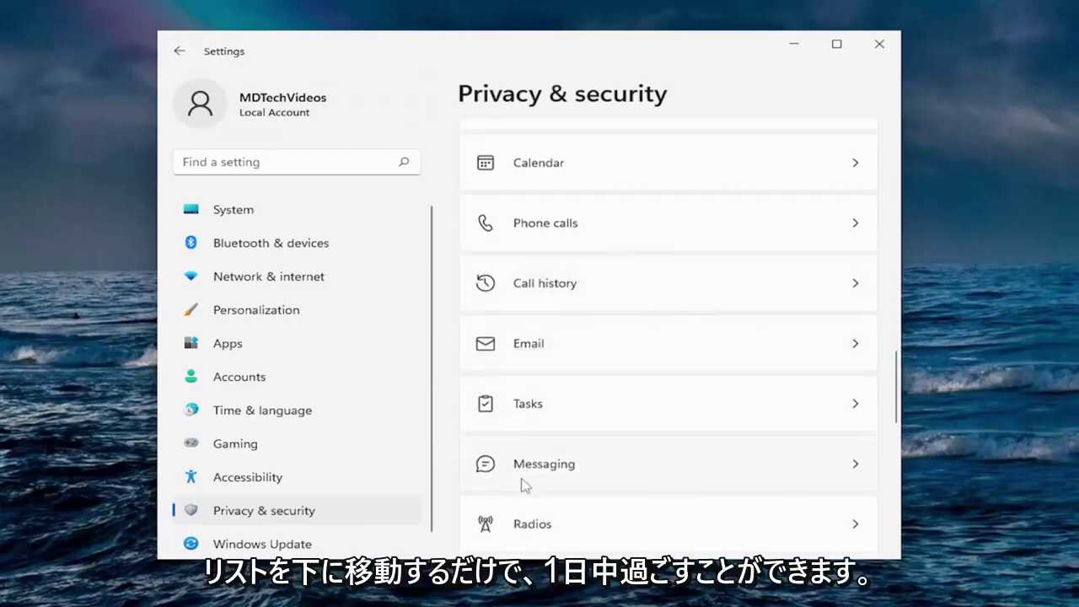
{"action": "left_click", "coordinate": [514, 291]}
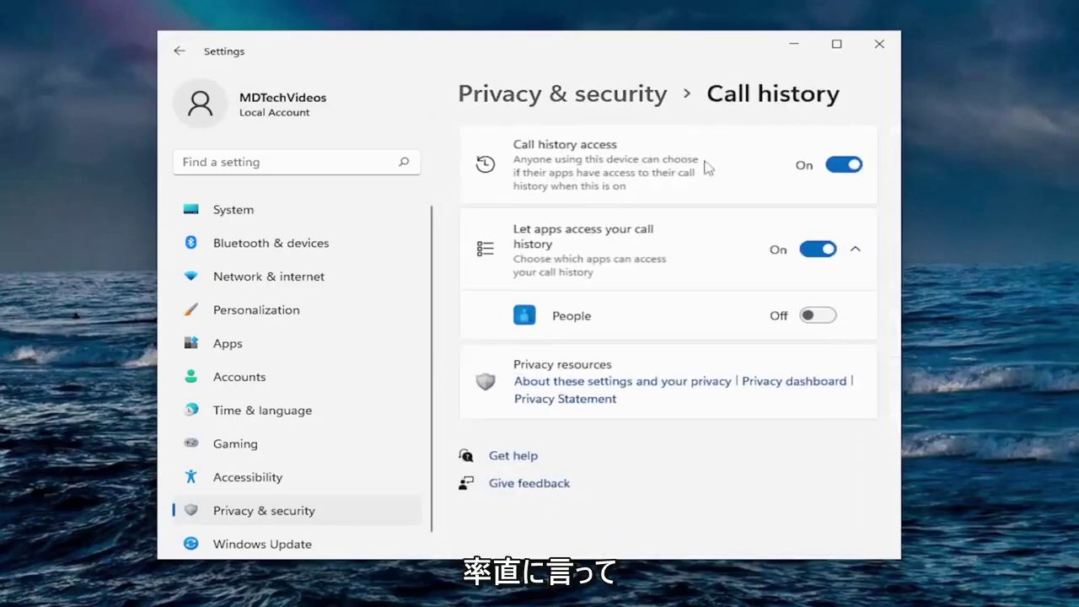
{"action": "left_click", "coordinate": [842, 165]}
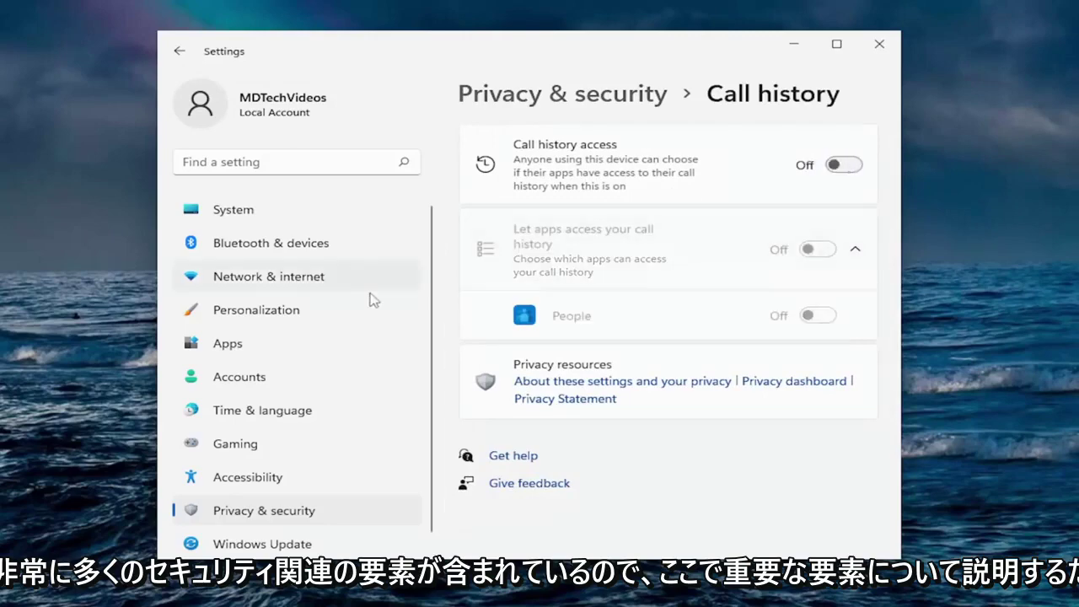
Return to the Privacy & security page and look over the remaining App permissions categories, from Email through Screenshots and apps.
{"action": "left_click", "coordinate": [180, 51]}
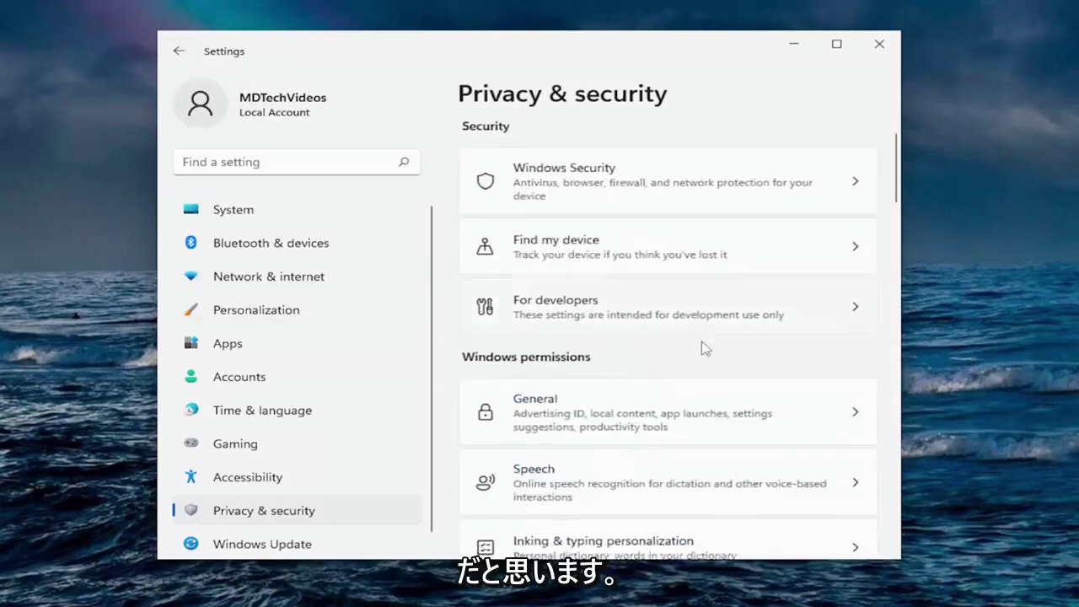
{"action": "scroll", "coordinate": [704, 349], "scroll_direction": "down", "scroll_amount": 10}
{"action": "scroll", "coordinate": [704, 349], "scroll_direction": "down", "scroll_amount": 7}
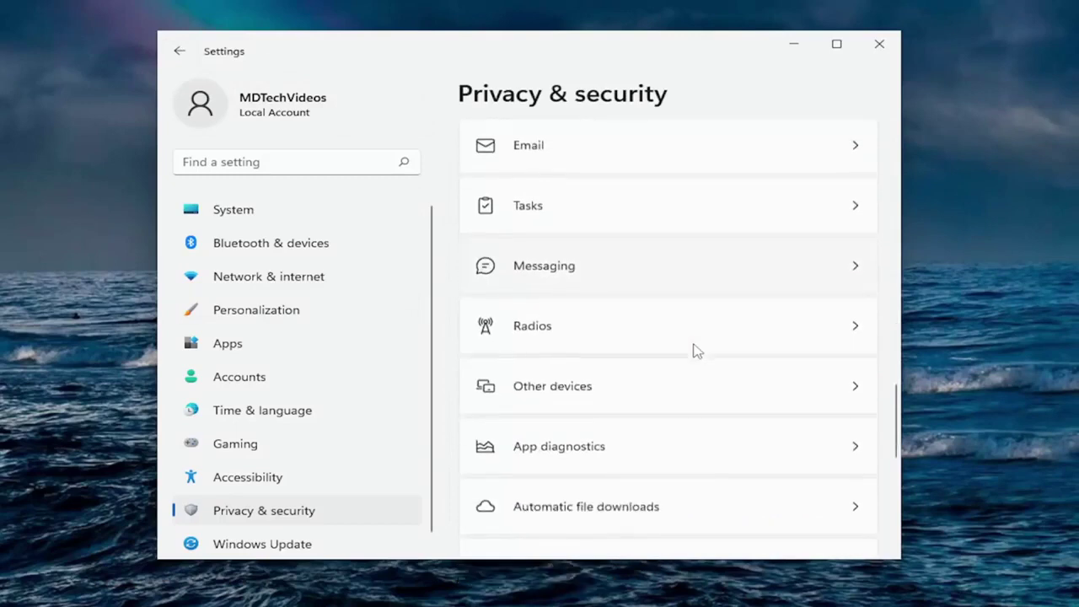
{"action": "scroll", "coordinate": [693, 347], "scroll_direction": "down", "scroll_amount": 4}
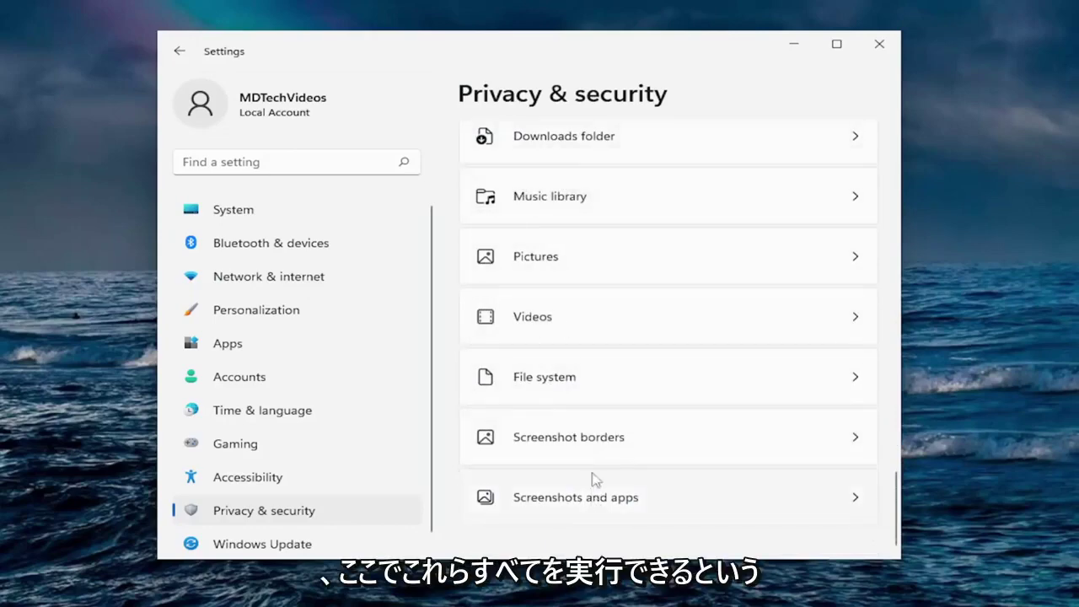
{"action": "scroll", "coordinate": [588, 429], "scroll_direction": "up", "scroll_amount": 10}
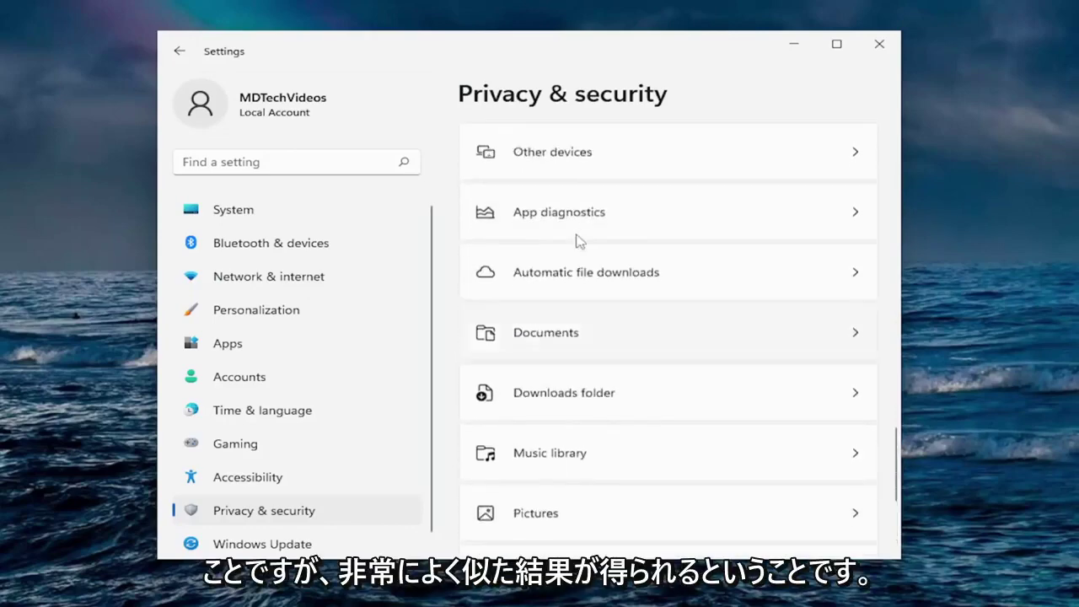
{"action": "scroll", "coordinate": [662, 393], "scroll_direction": "up", "scroll_amount": 10}
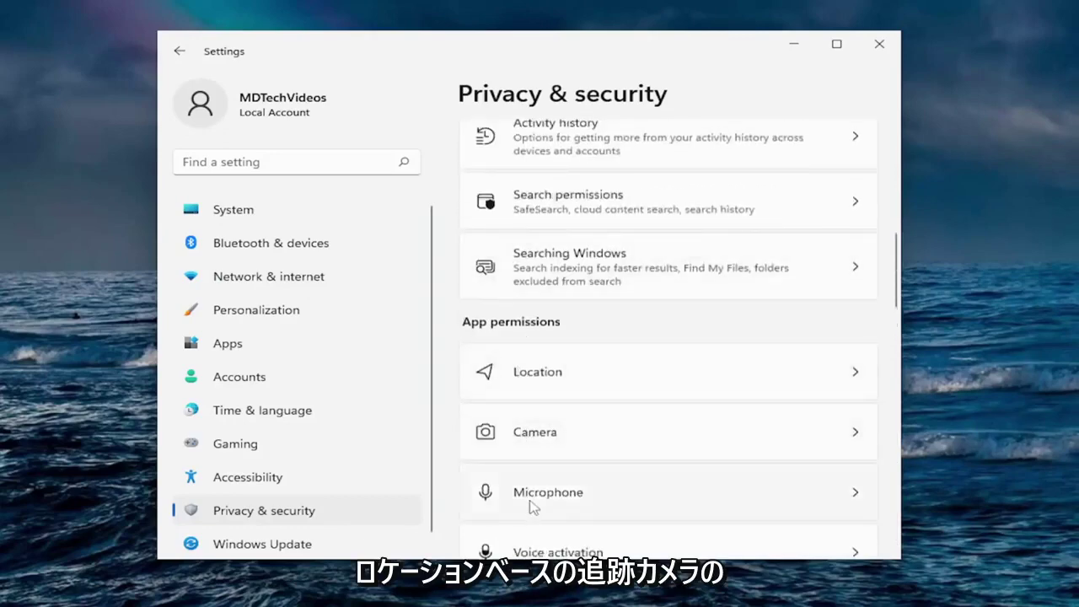
{"action": "scroll", "coordinate": [559, 373], "scroll_direction": "up", "scroll_amount": 4}
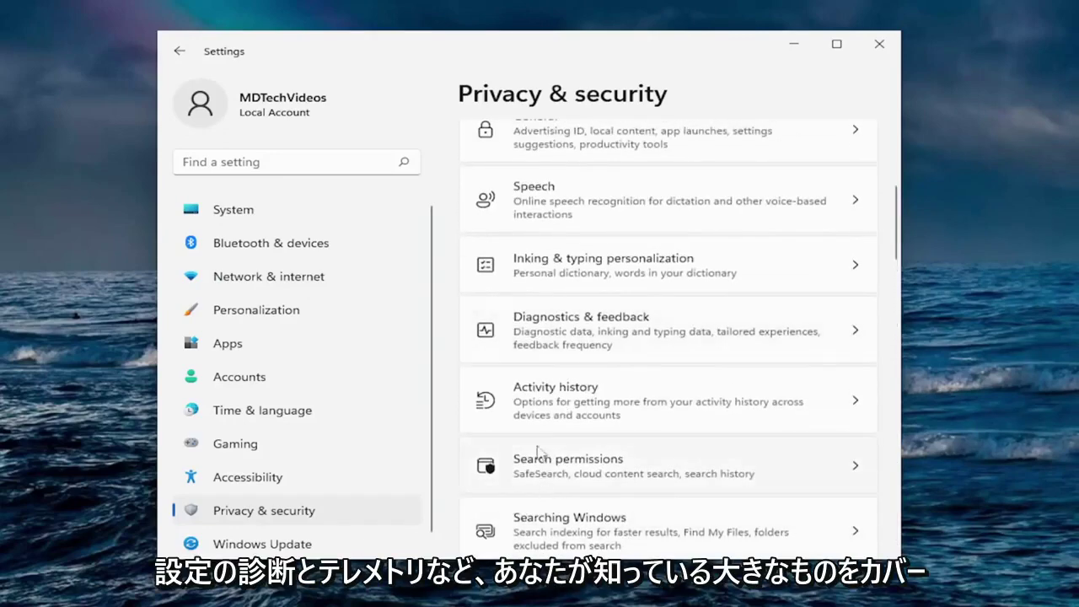
{"action": "scroll", "coordinate": [582, 345], "scroll_direction": "up", "scroll_amount": 3}
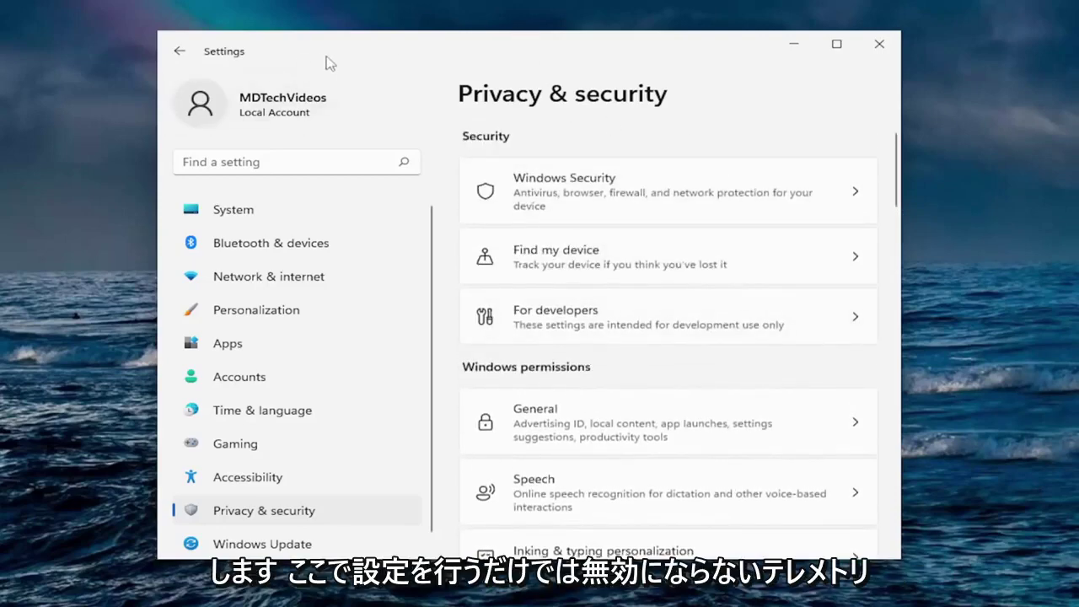
{"action": "left_click_drag", "start_coordinate": [337, 58], "coordinate": [351, 37]}
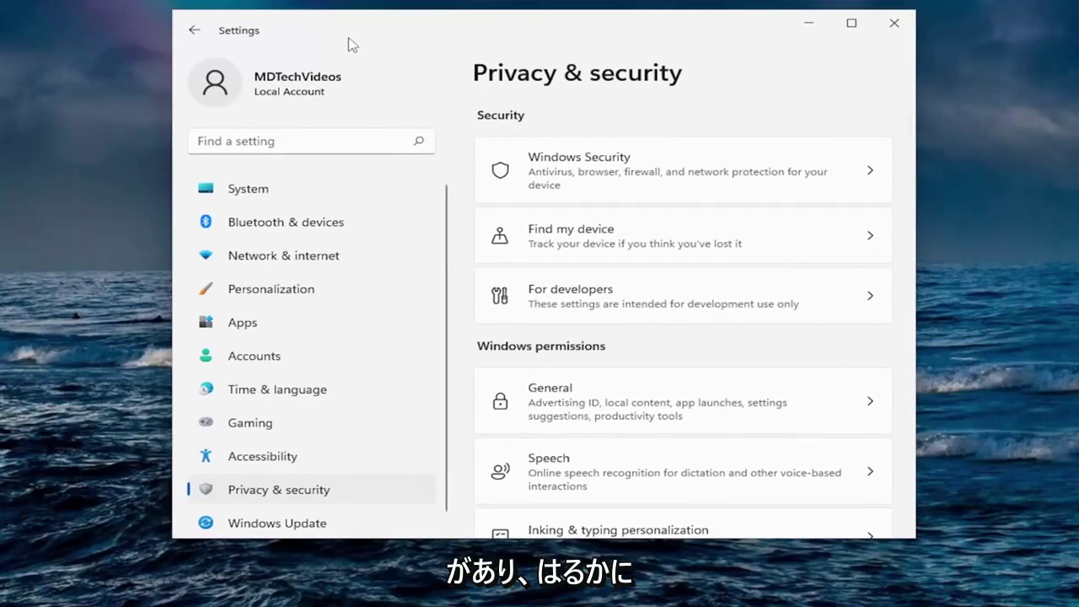